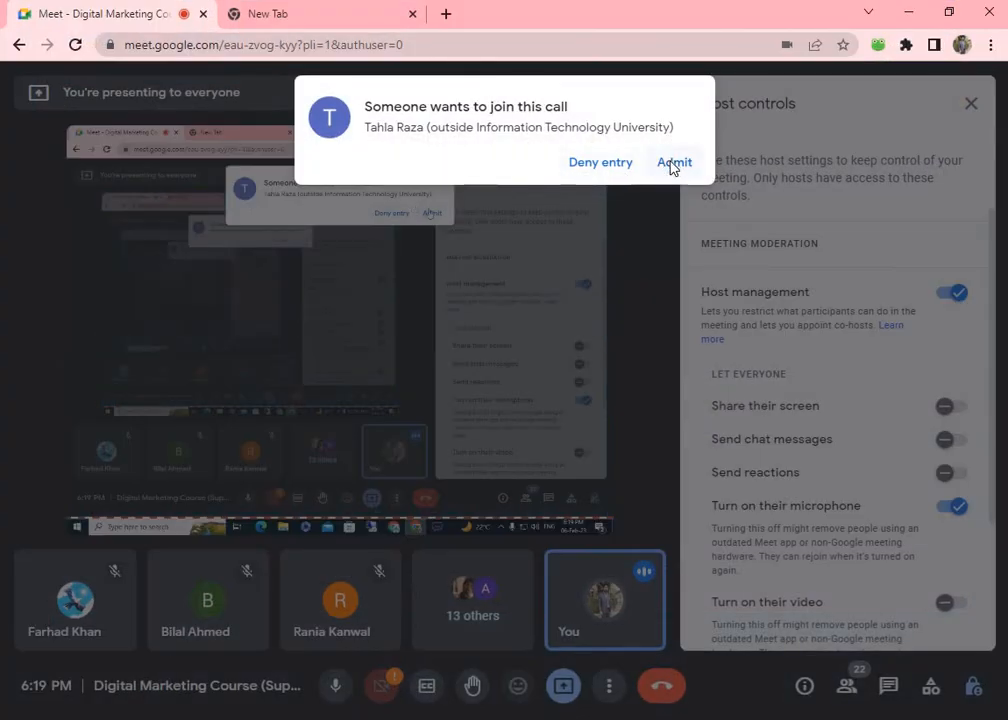
# Admit the waiting outside guest to the Meet call (now 23 participants) and minimize Chrome.
pyautogui.click(668, 162)
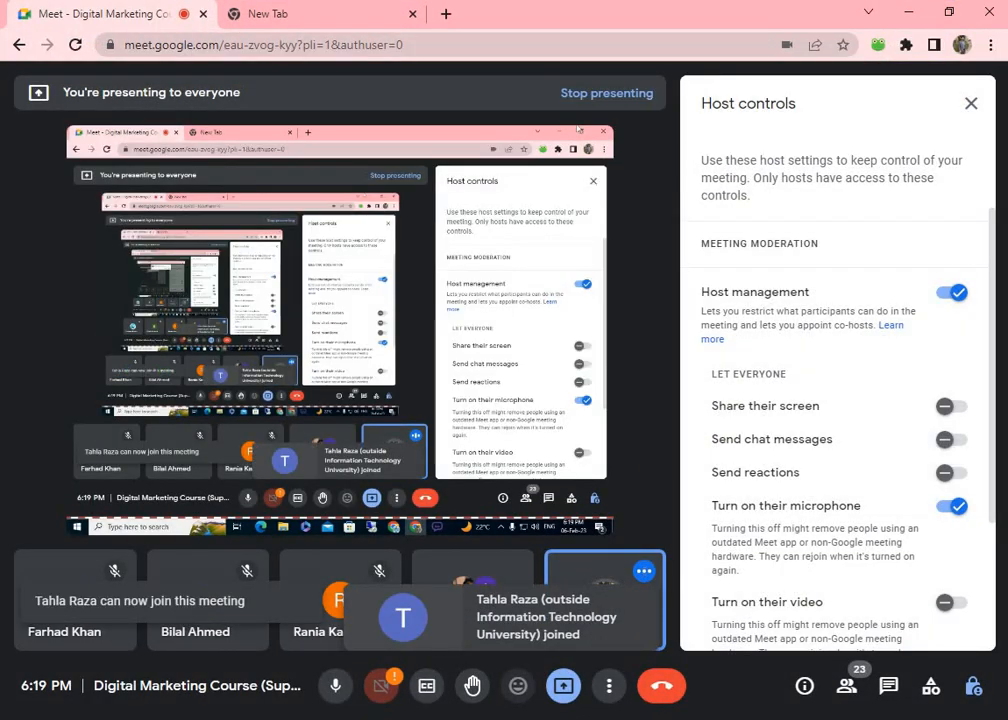
pyautogui.click(906, 13)
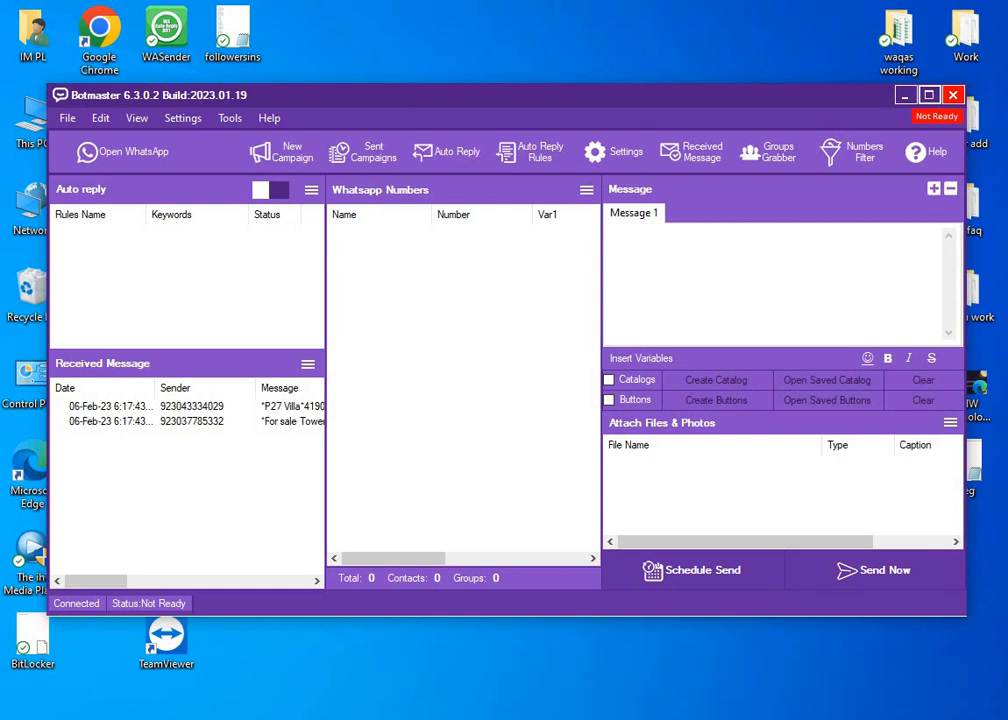
# Restore the Google Meet call window from the Chrome taskbar preview.
pyautogui.moveTo(643, 719)
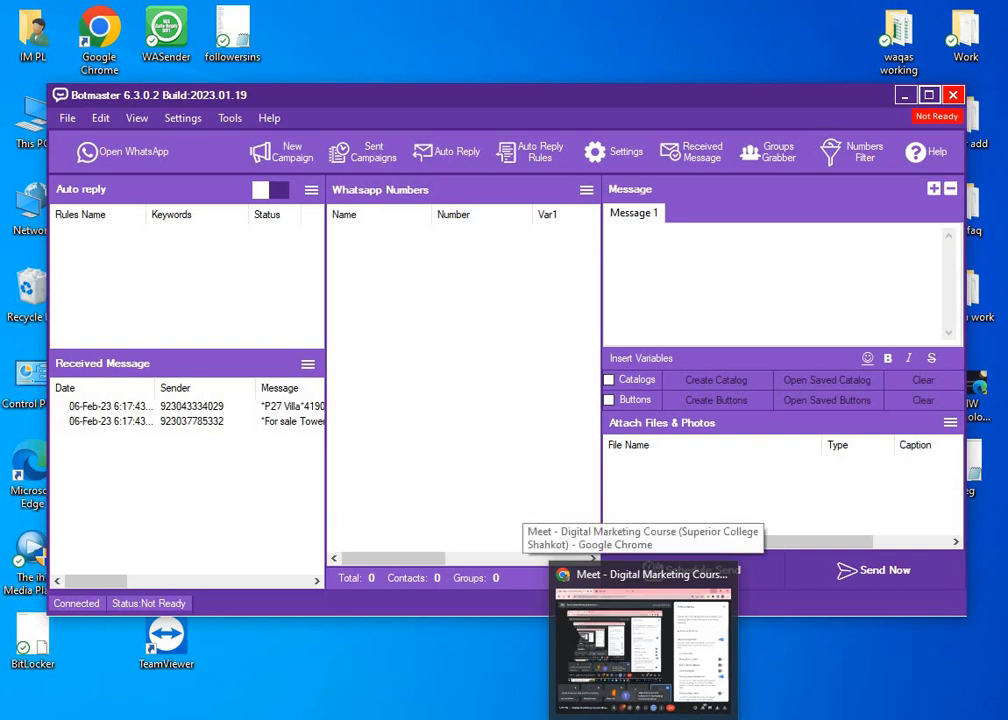
pyautogui.click(643, 645)
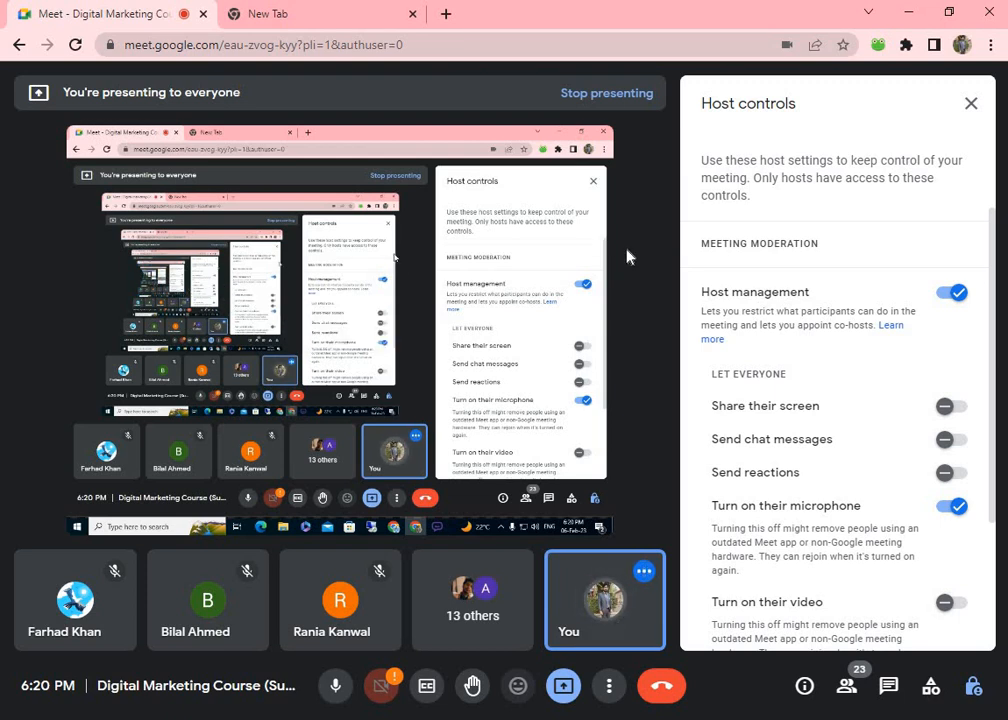
# Admit the next outside guest (24 participants) and minimize Meet to show Botmaster.
pyautogui.click(907, 22)
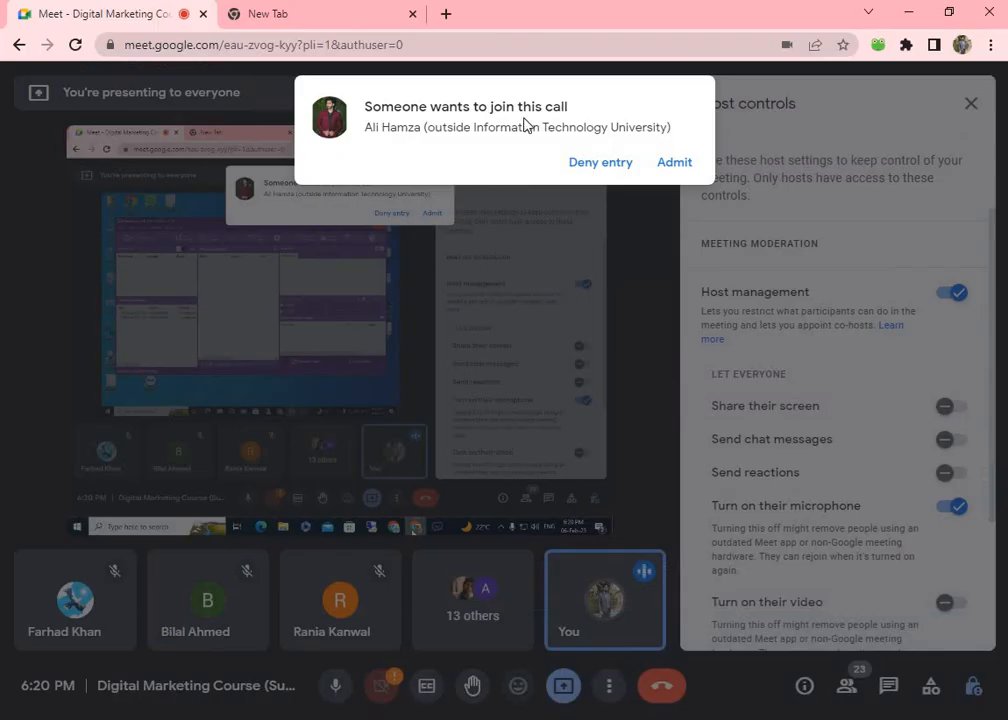
pyautogui.click(674, 160)
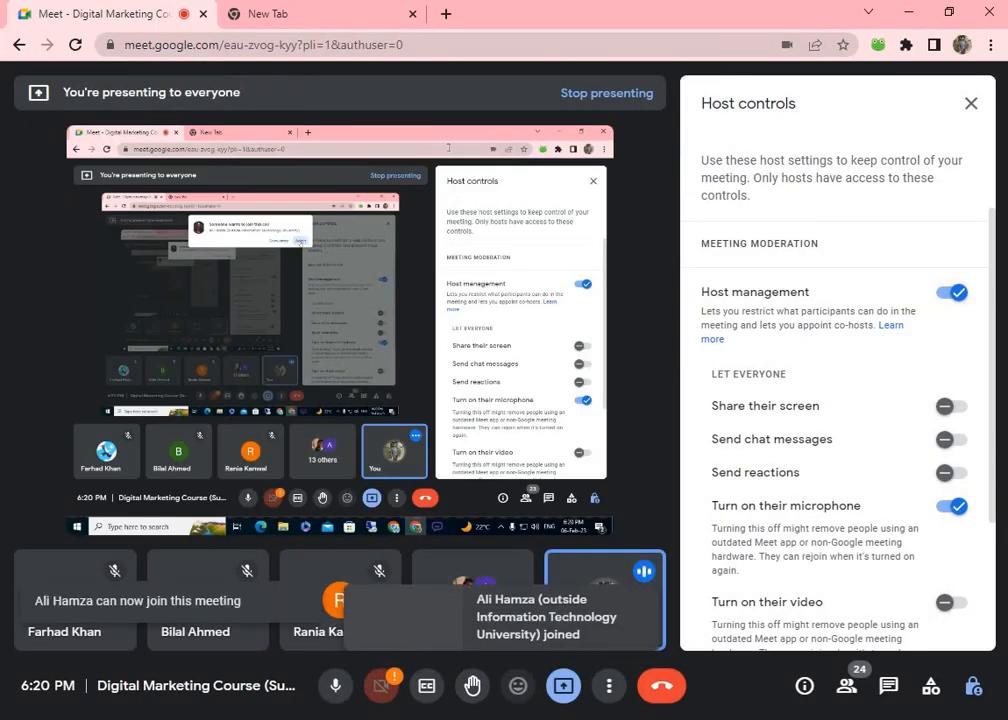
pyautogui.click(910, 10)
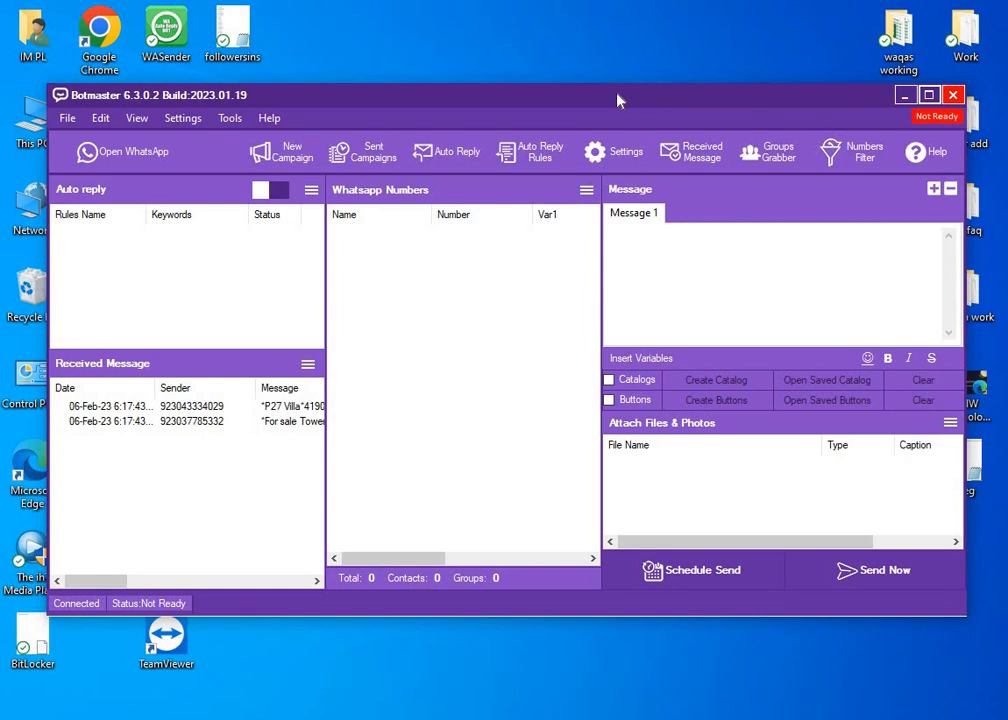
# Nudge the Botmaster window up-left, admit one more Meet guest, then minimize Chrome.
pyautogui.moveTo(617, 101); pyautogui.dragTo(600, 87)
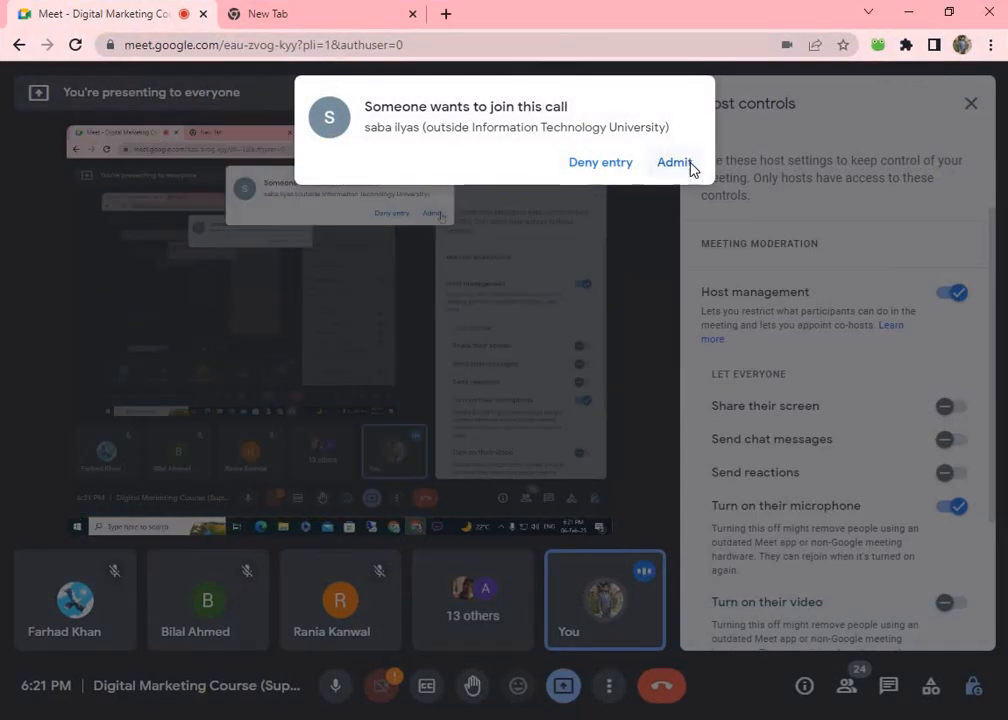
pyautogui.click(689, 162)
pyautogui.click(909, 12)
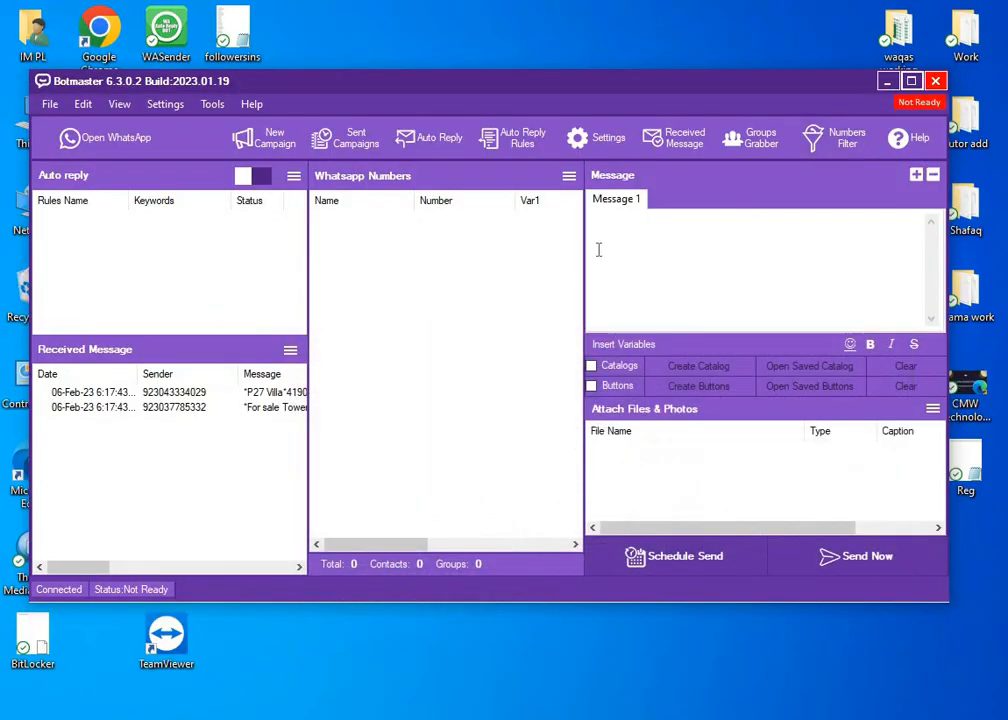
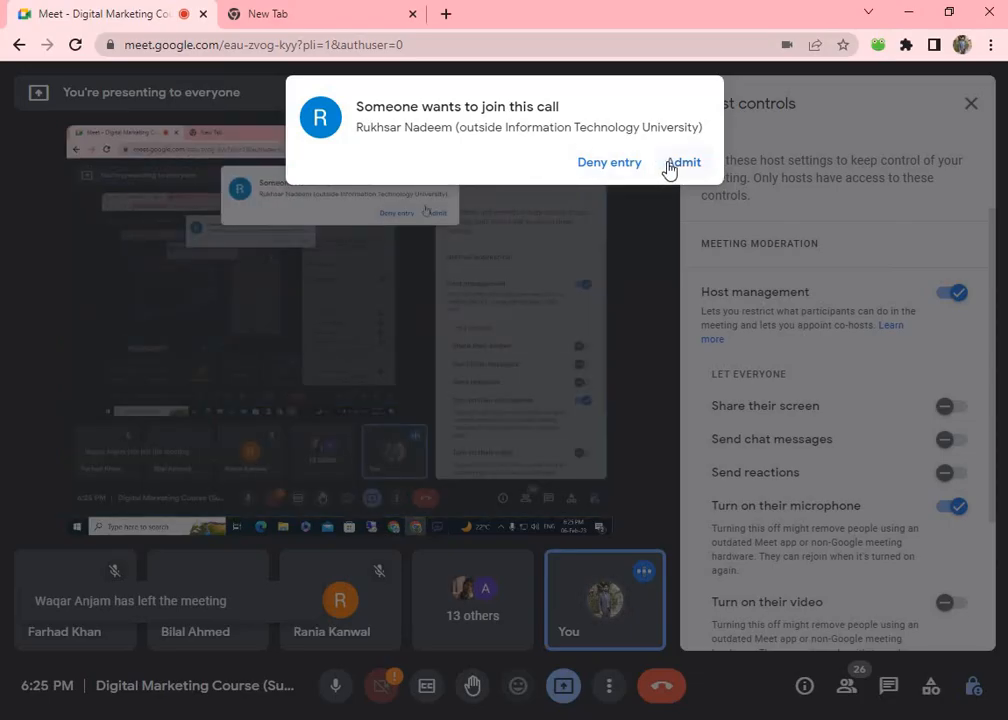
# Admit two waiting guests into the Meet call one at a time, hiding the meeting after each.
pyautogui.click(670, 163)
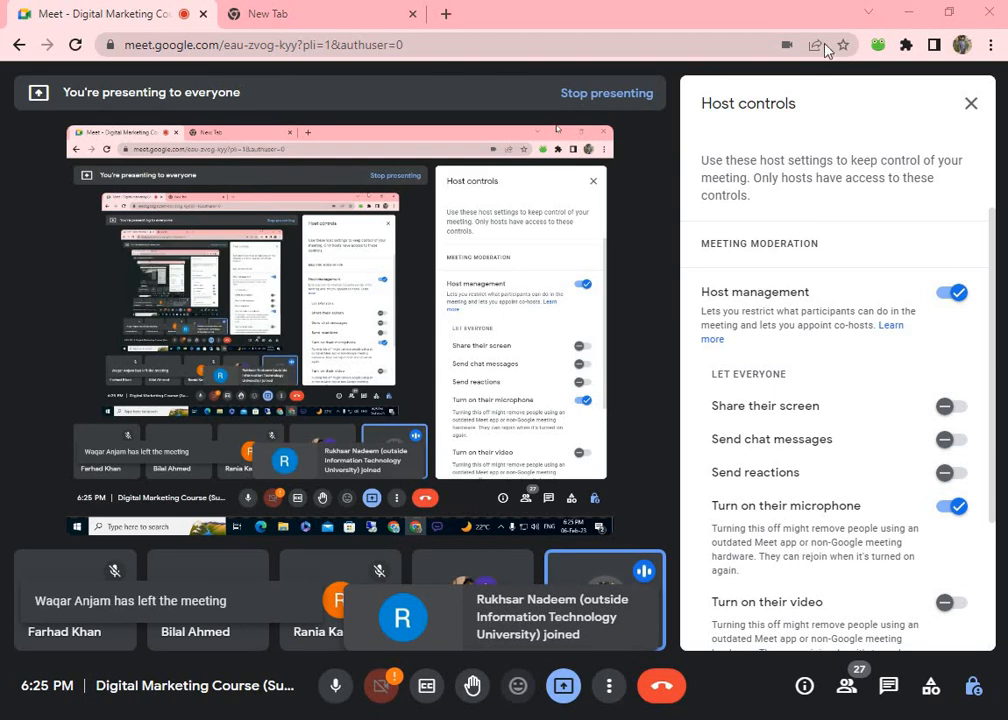
pyautogui.click(906, 12)
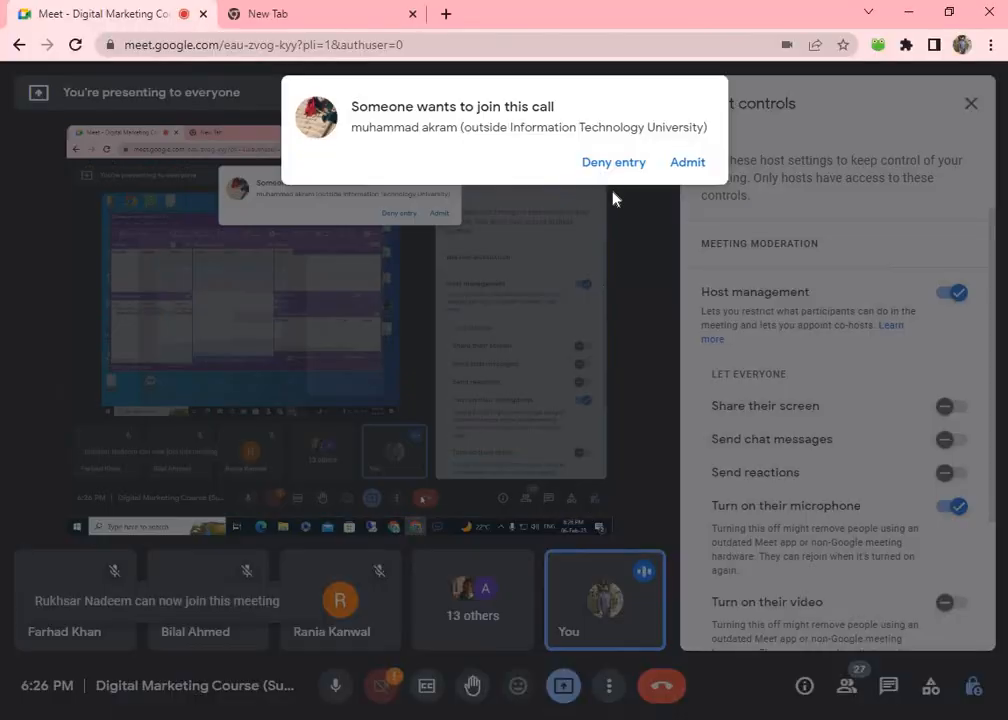
pyautogui.click(678, 161)
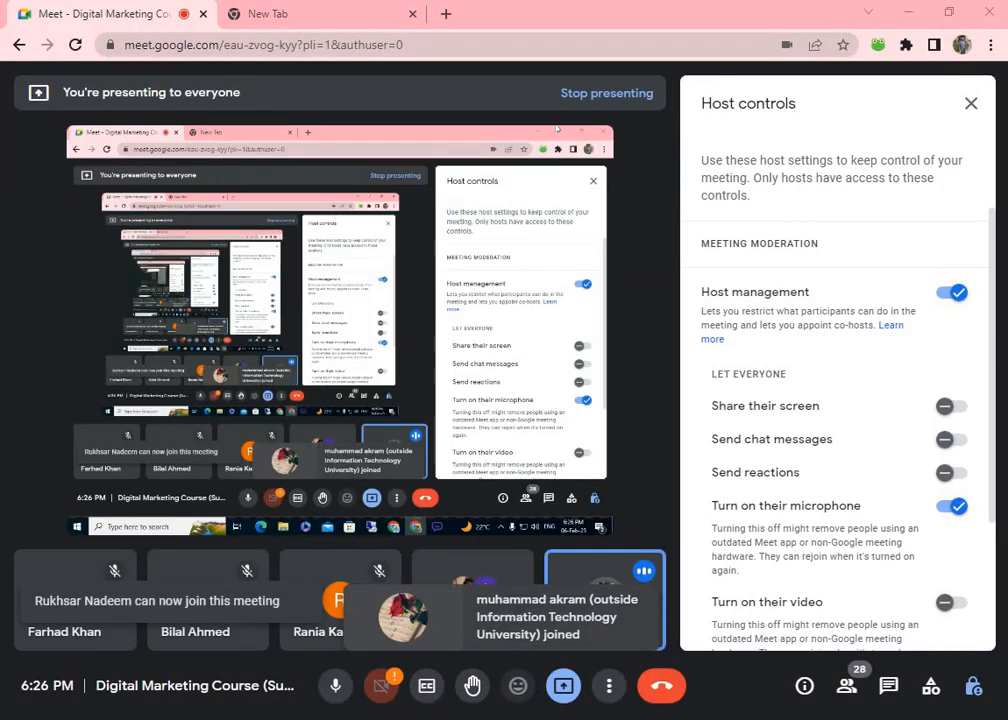
pyautogui.click(910, 13)
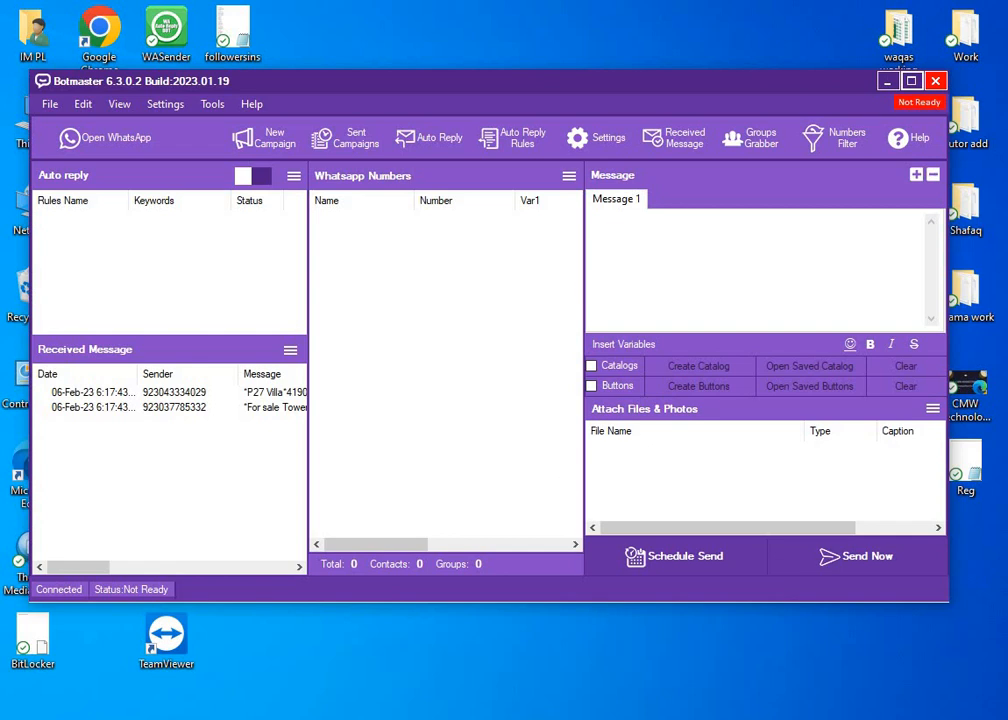
# Return to Meet, admit all remaining waiting people at once, then minimize Chrome.
pyautogui.click(646, 719)
pyautogui.click(686, 162)
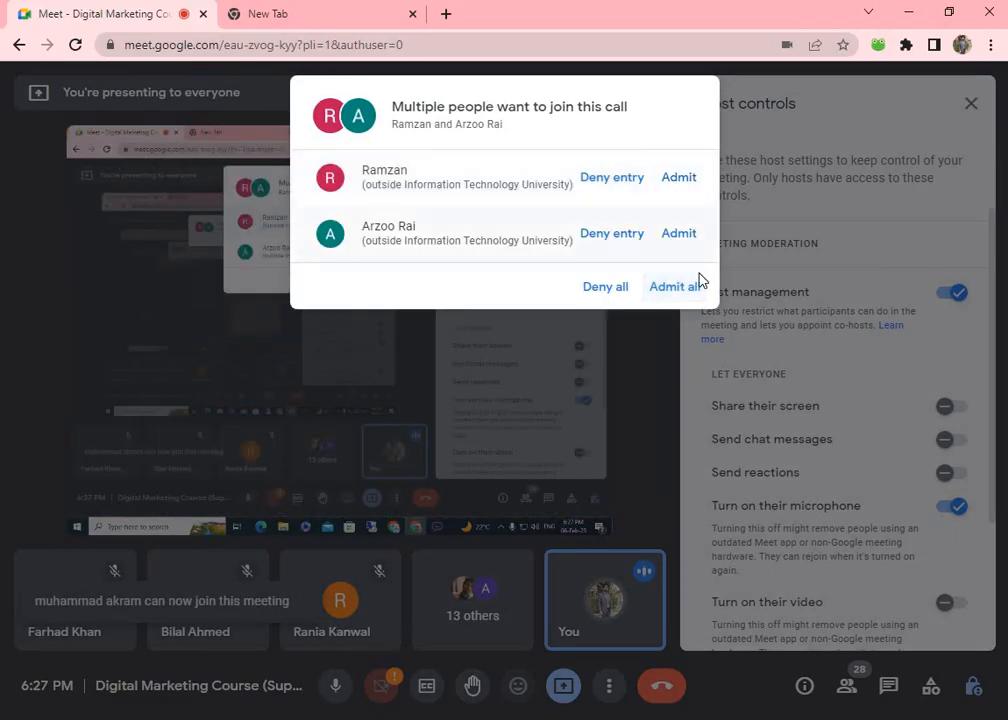
pyautogui.click(697, 287)
pyautogui.click(908, 12)
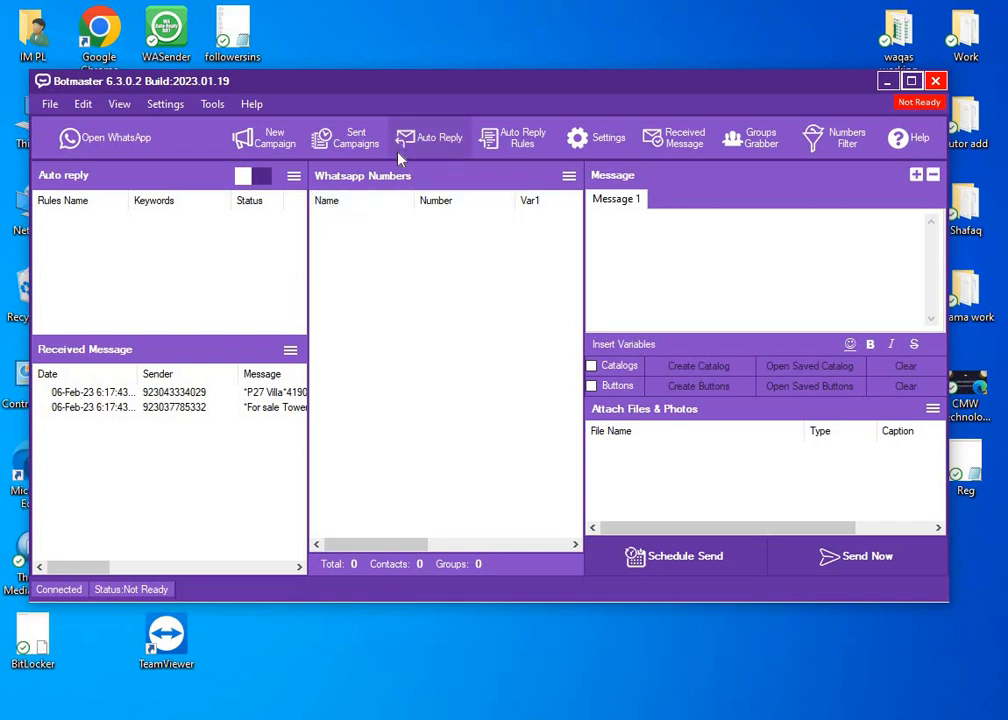
# Close the Botmaster window with its top-right red X button.
pyautogui.click(935, 80)
# Confirm closing Botmaster, move the BotMaster.exe shortcut to mid-desktop, and relaunch it.
pyautogui.click(535, 432)
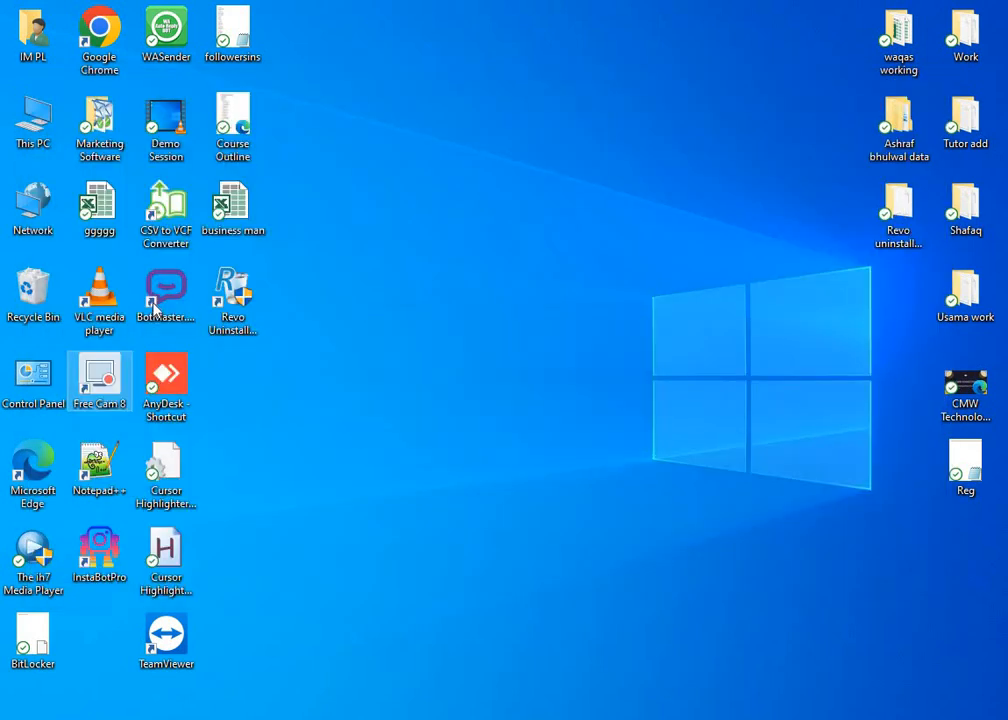
pyautogui.moveTo(166, 292); pyautogui.dragTo(508, 340)
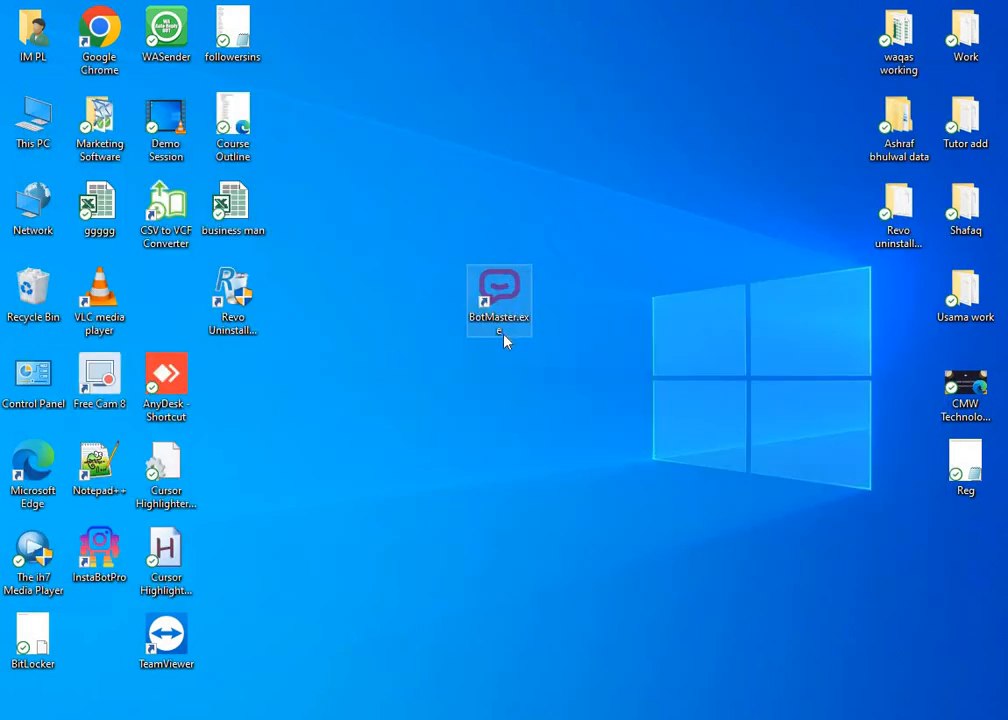
pyautogui.click(528, 388)
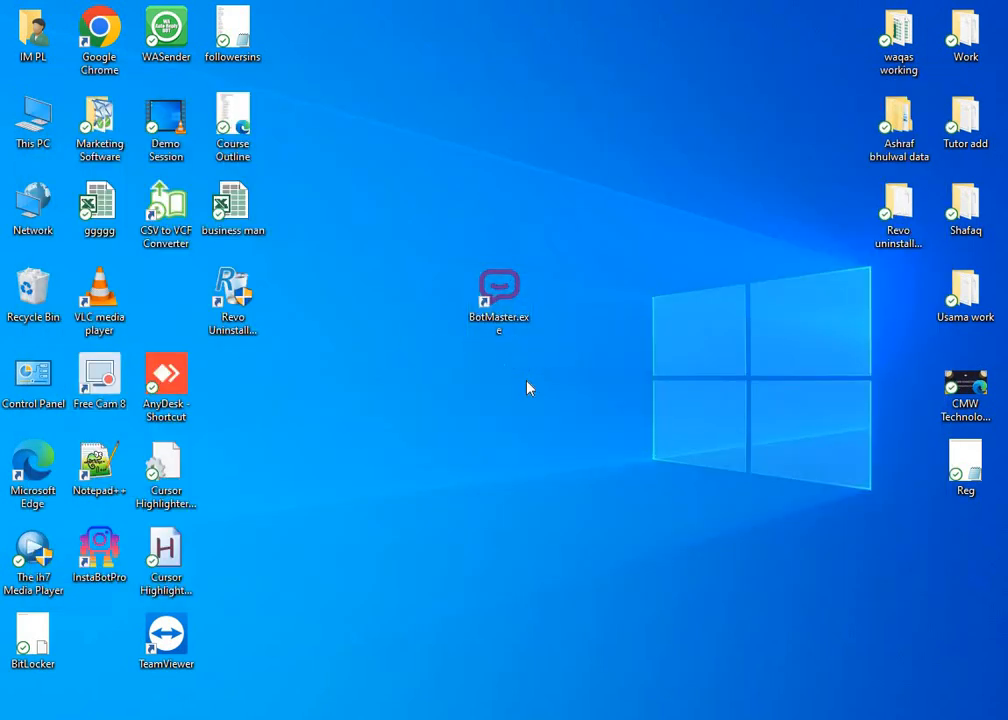
pyautogui.doubleClick(505, 295)
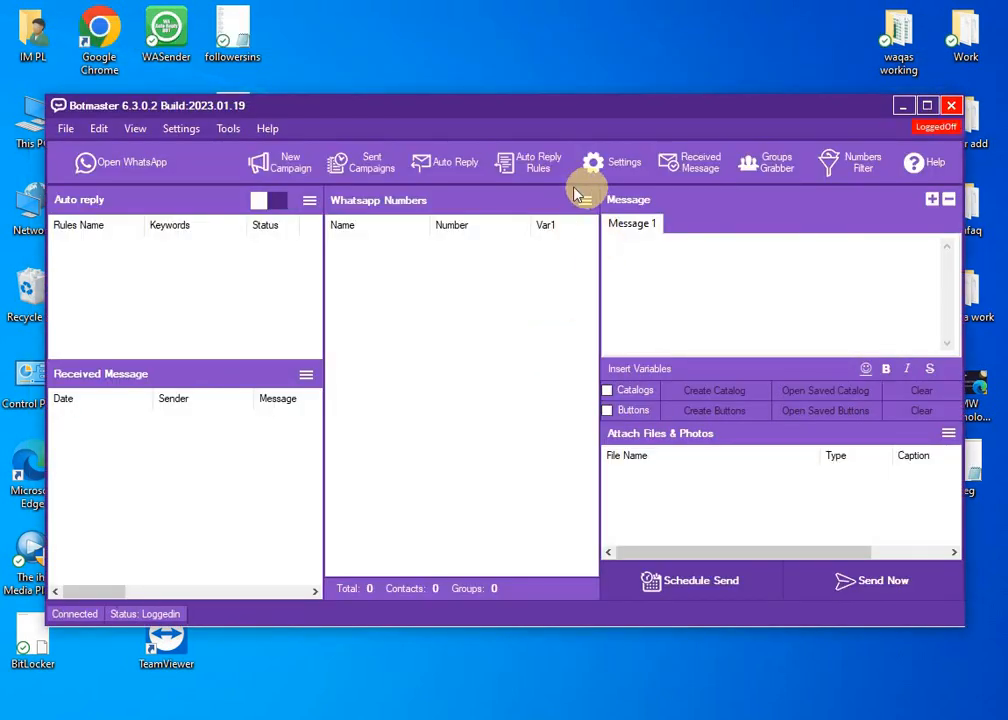
pyautogui.moveTo(502, 102); pyautogui.dragTo(527, 96)
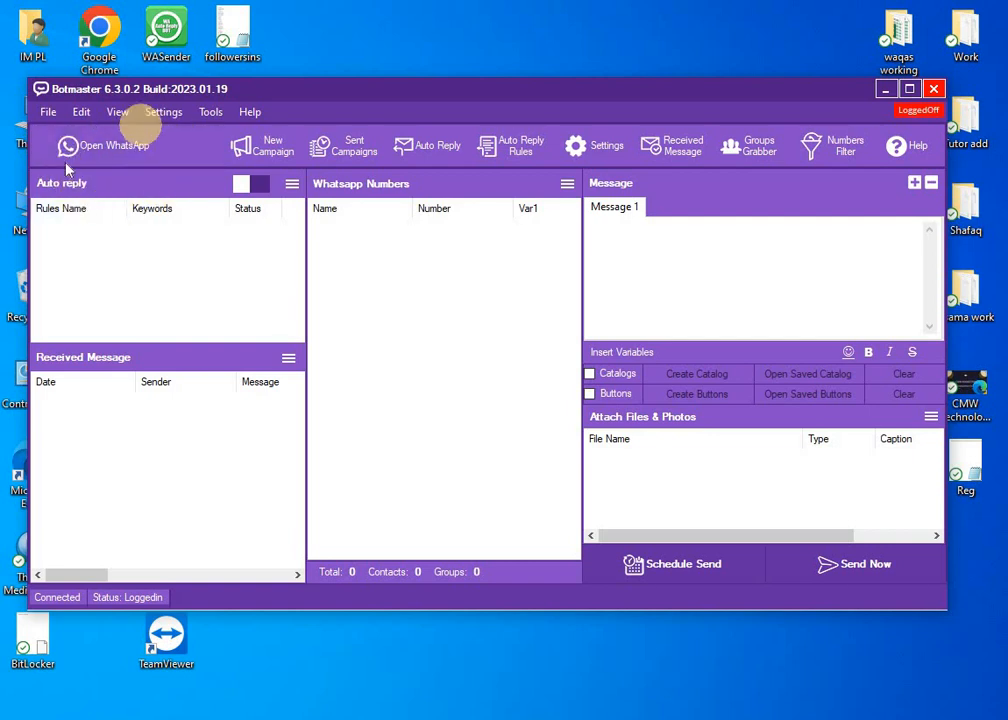
# Open the linked WhatsApp Web window from Botmaster and move it lower while chats load.
pyautogui.click(117, 152)
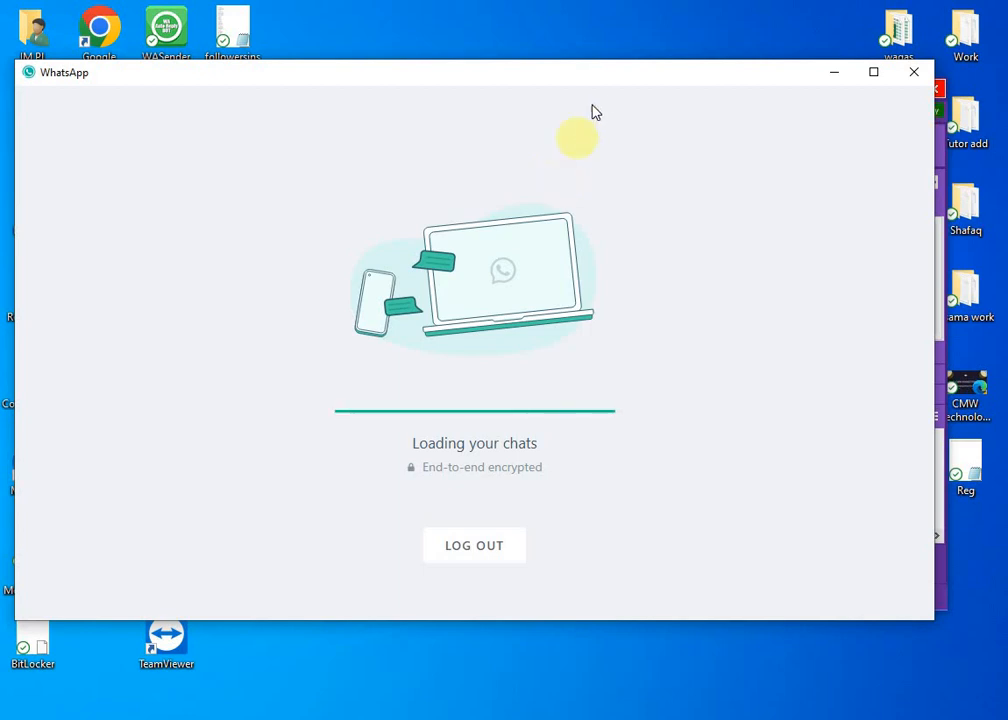
pyautogui.moveTo(605, 80); pyautogui.dragTo(641, 146)
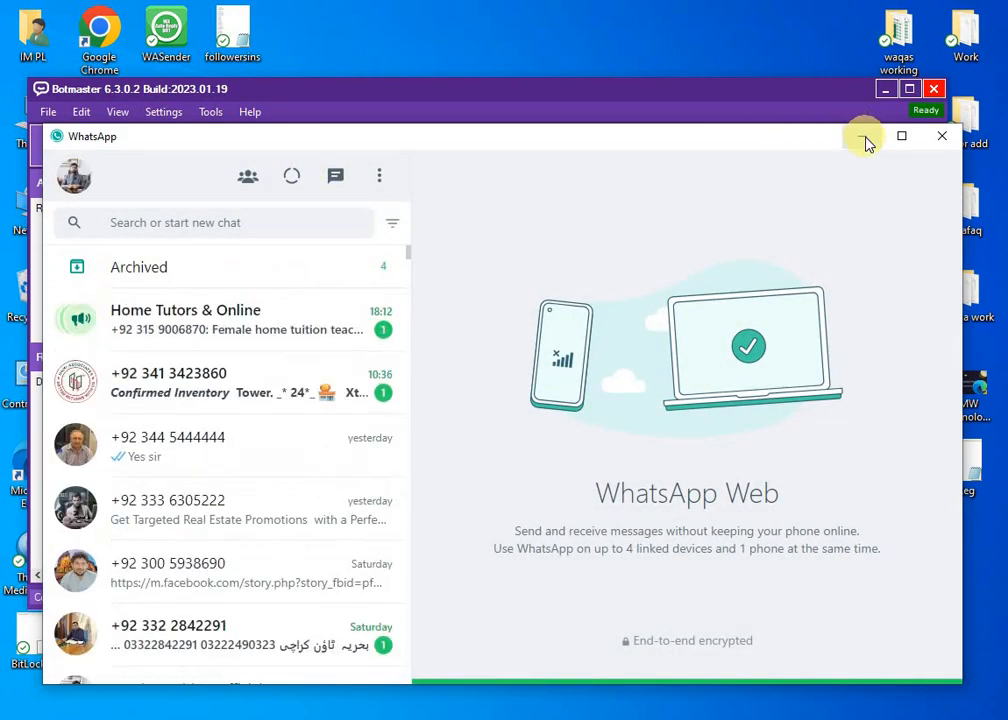
# Minimize the WhatsApp Web window to bring back Botmaster's main screen.
pyautogui.click(864, 138)
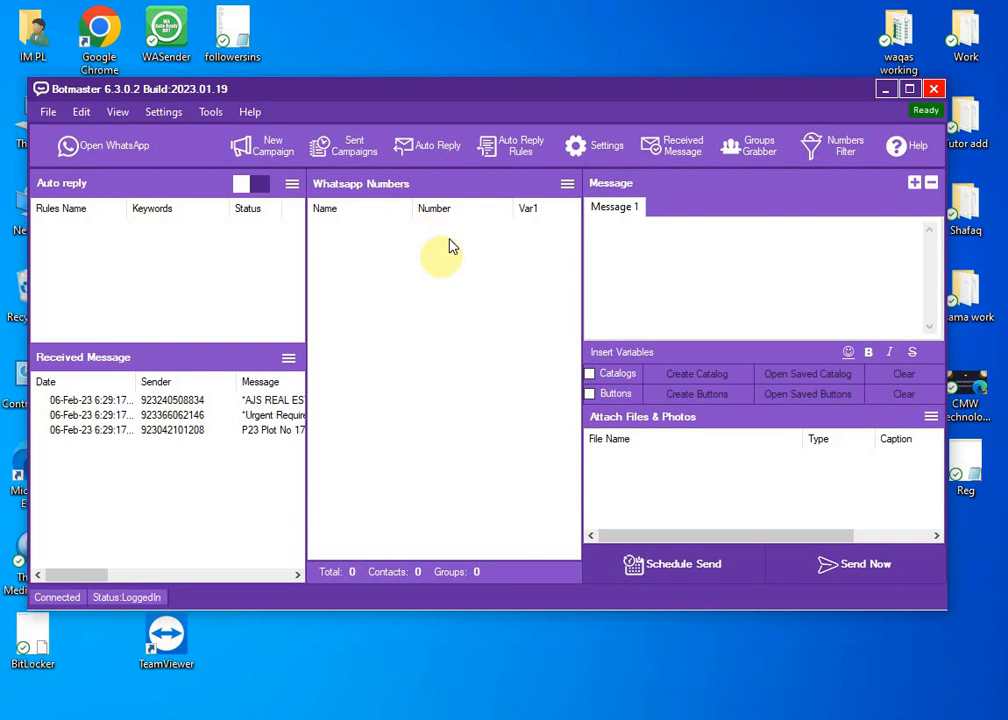
# Open the import menu on the Whatsapp Numbers panel header.
pyautogui.click(567, 184)
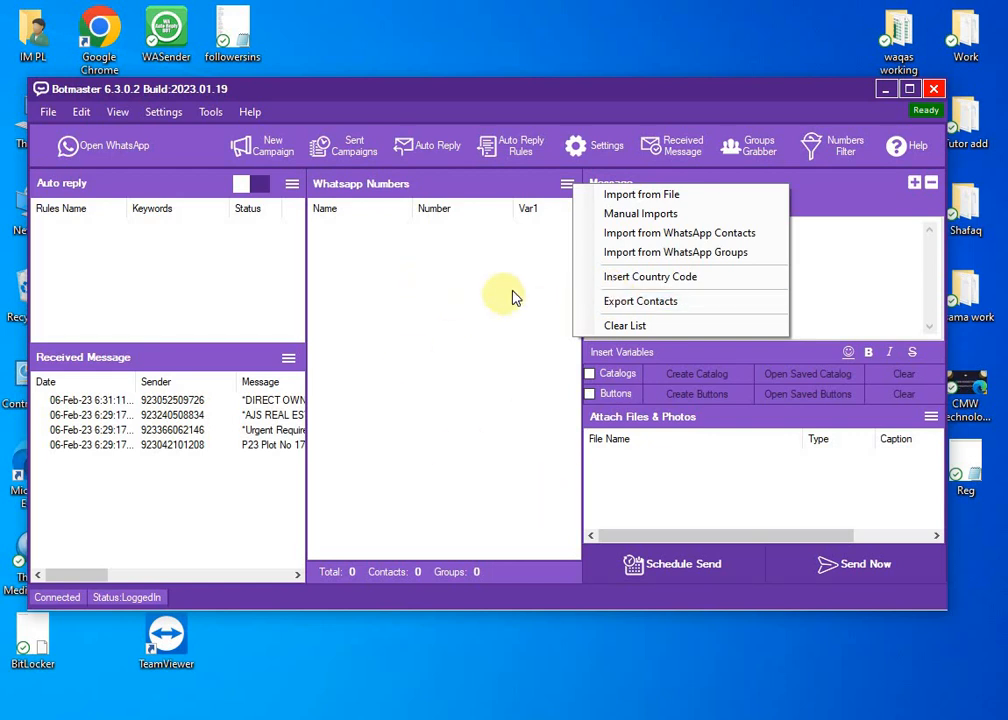
# Use Manual Import to enter three phone numbers, one per line, and import them.
pyautogui.click(652, 216)
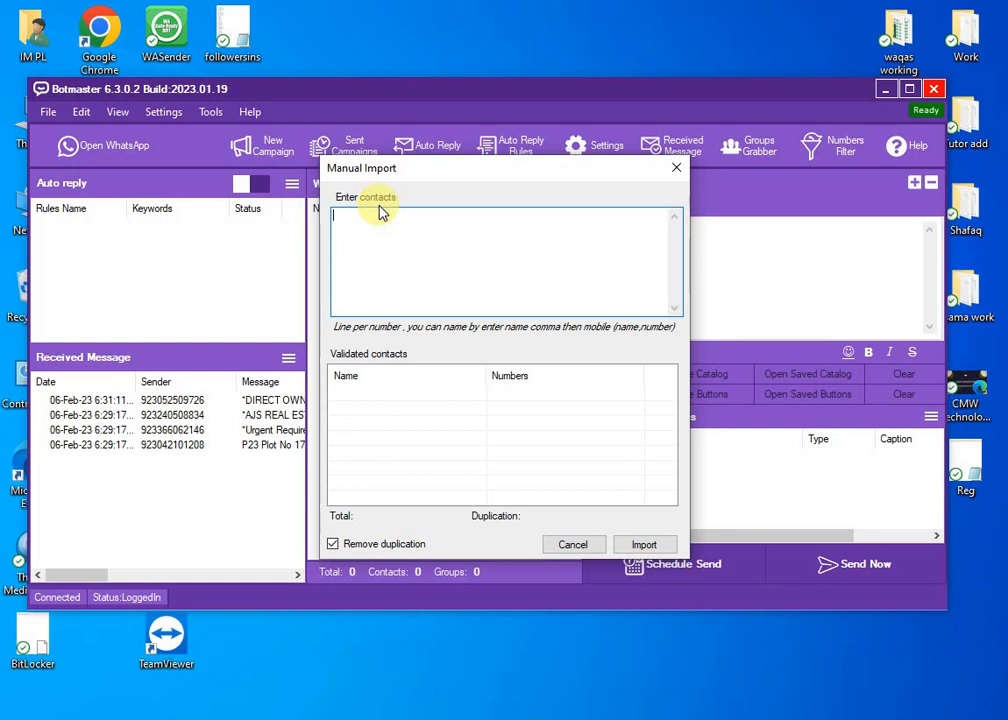
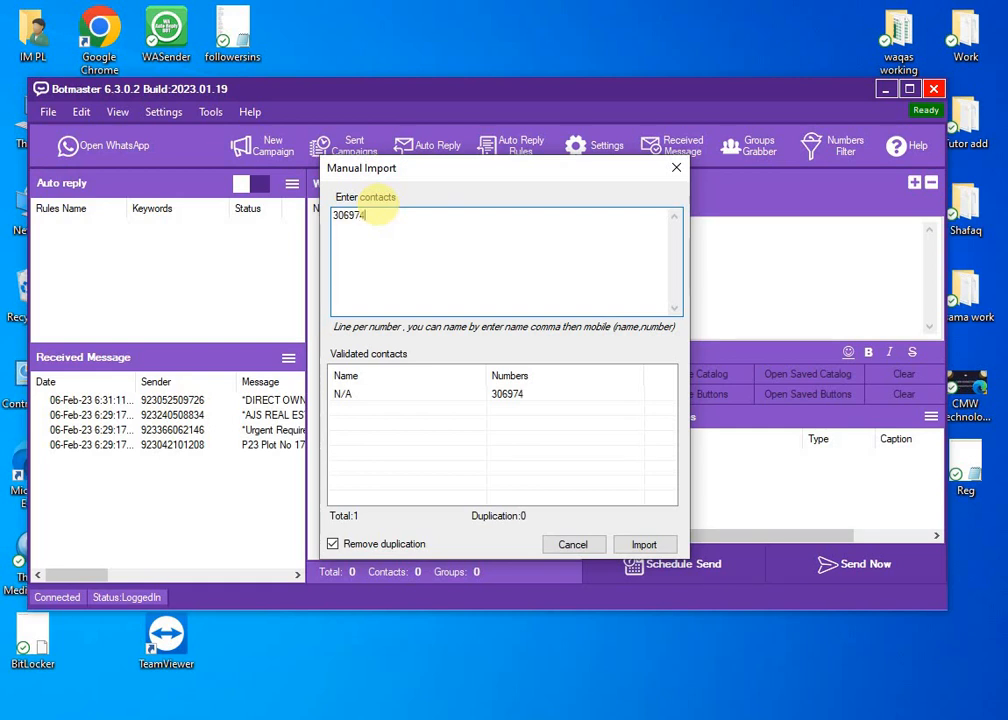
pyautogui.press('Return')
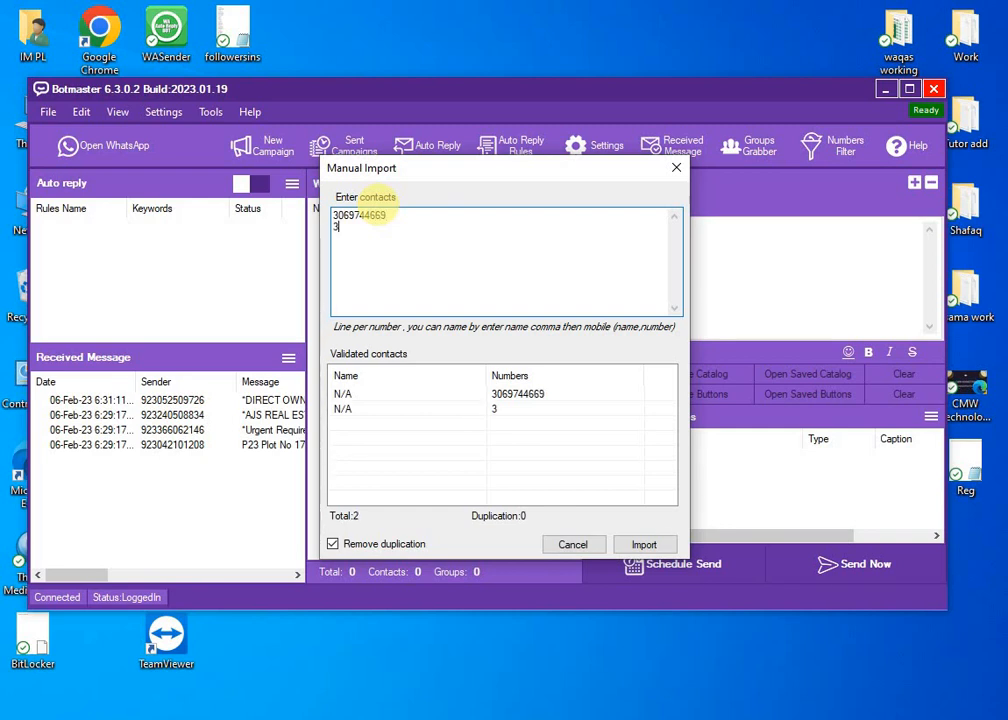
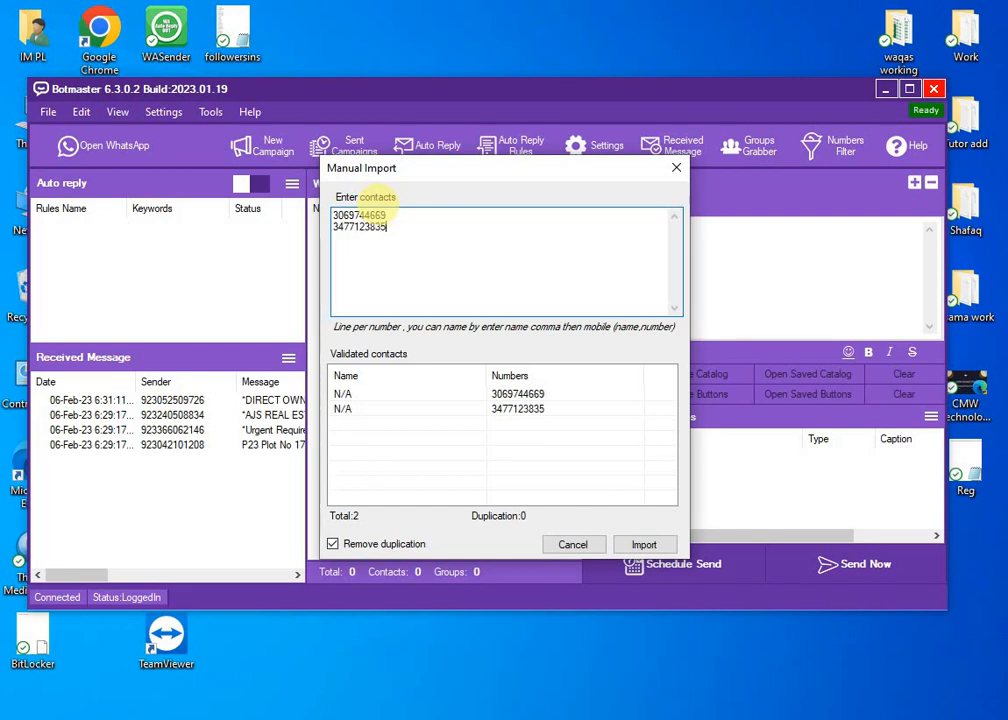
pyautogui.press('Return')
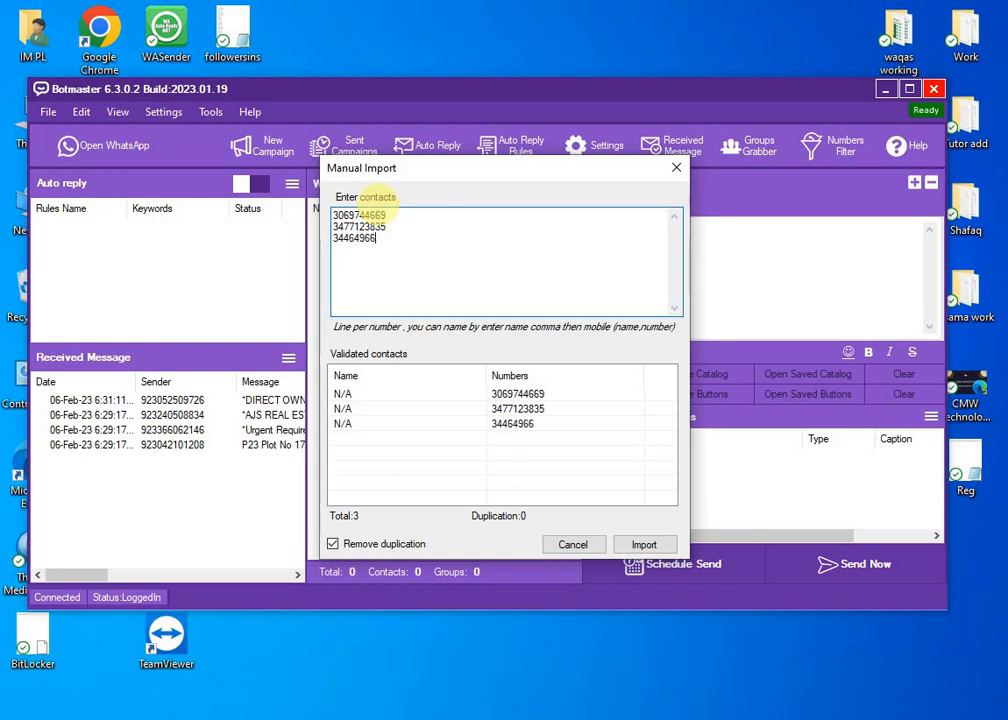
pyautogui.click(644, 545)
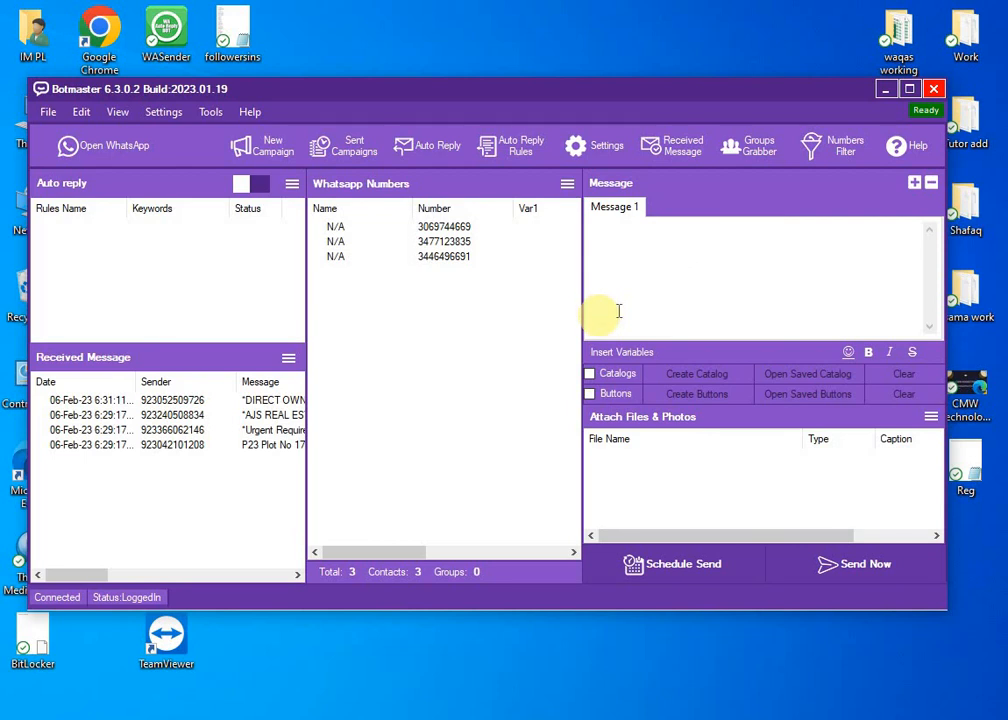
# Add extra message variant tabs, then remove the extras so only Message 3 remains.
pyautogui.click(914, 183)
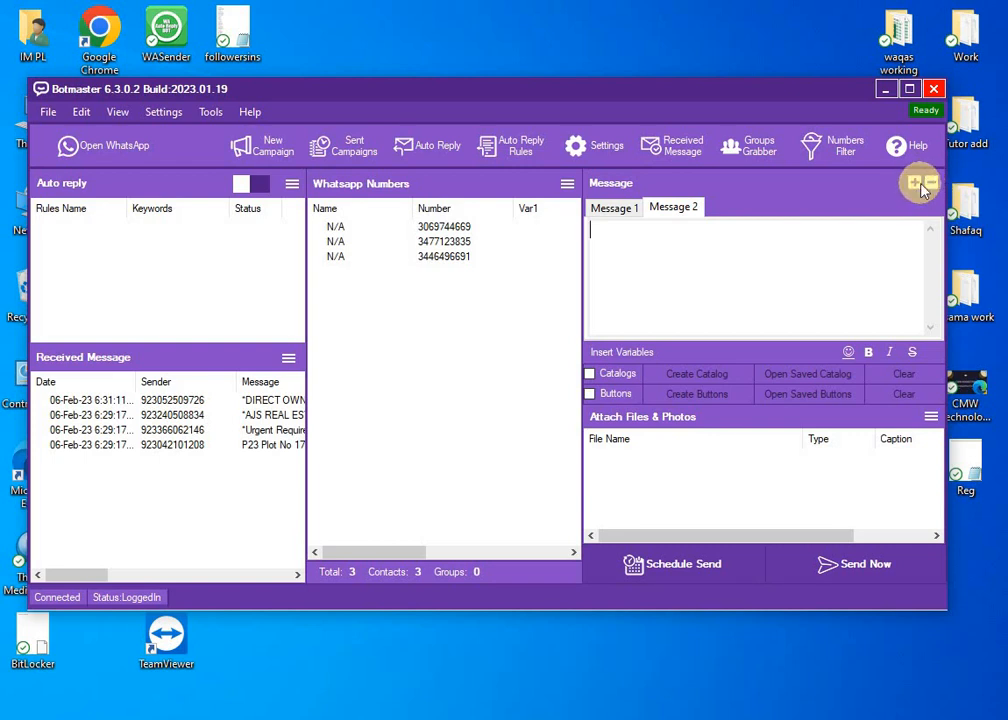
pyautogui.click(914, 183)
pyautogui.click(914, 183)
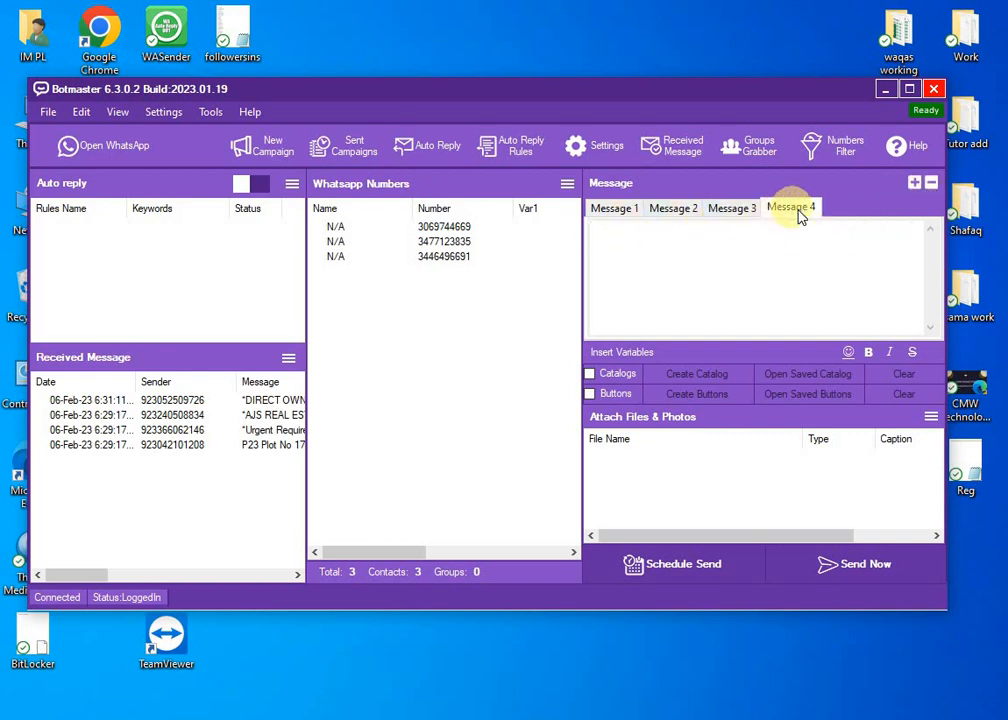
pyautogui.click(931, 183)
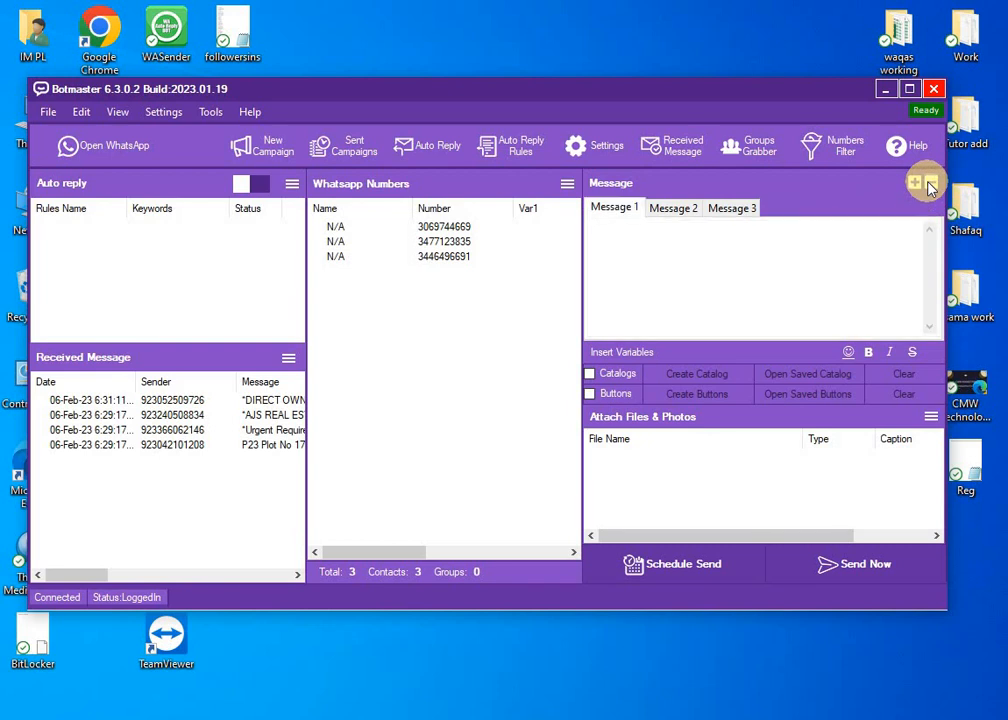
pyautogui.click(931, 183)
pyautogui.click(931, 183)
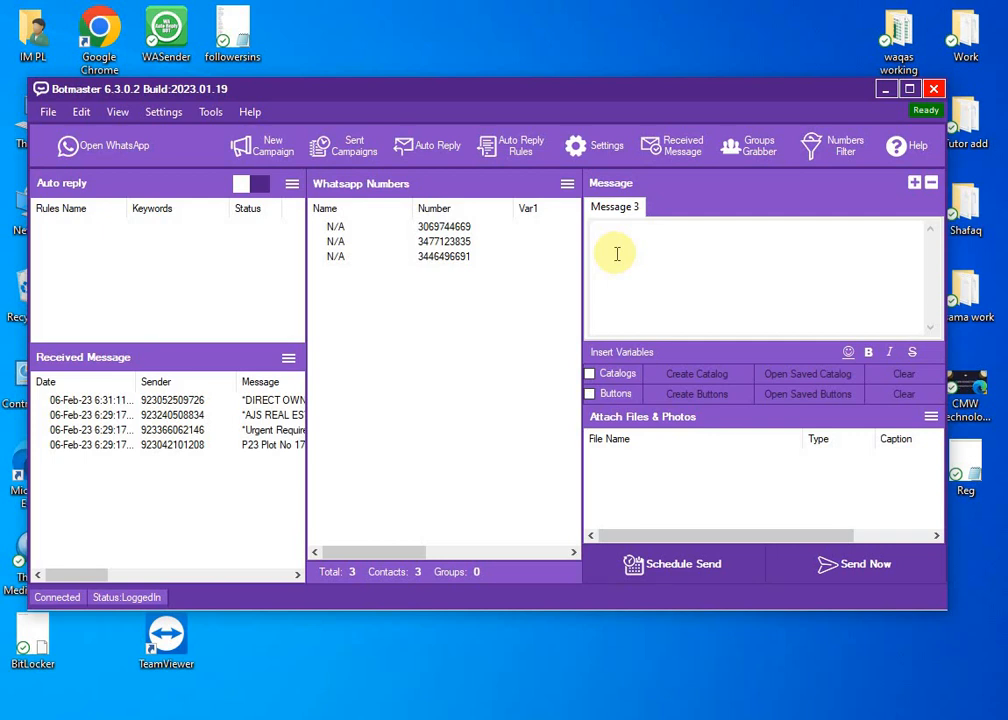
# Type 'Welcome to IMPL Digital Marketing' into the Message 3 text box.
pyautogui.write('Welcome to ')
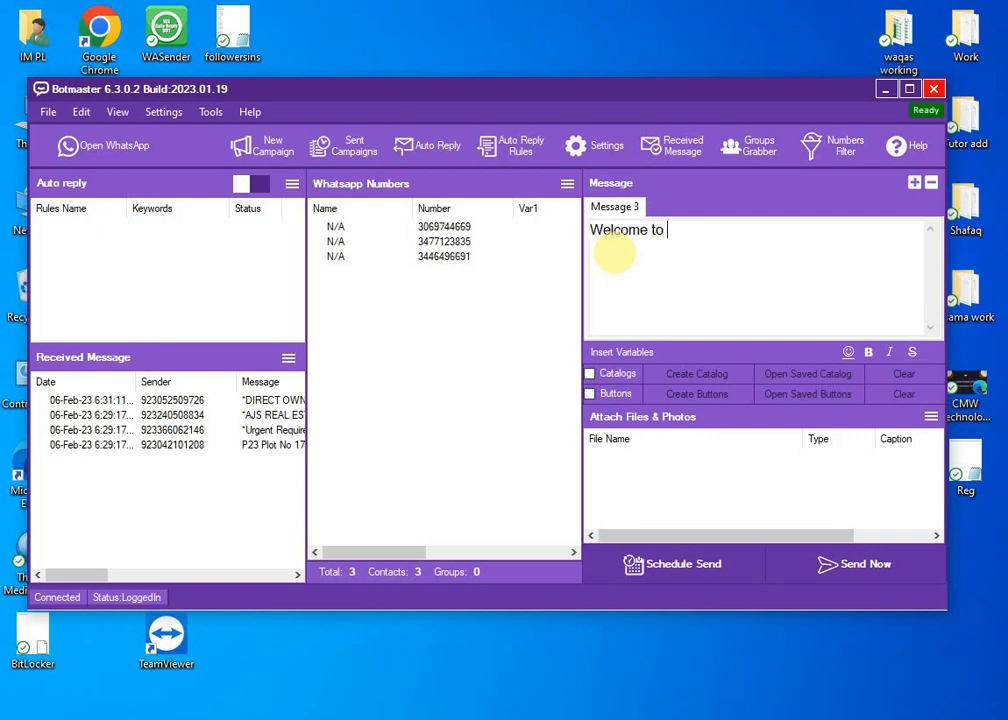
pyautogui.write('IMPL Digital')
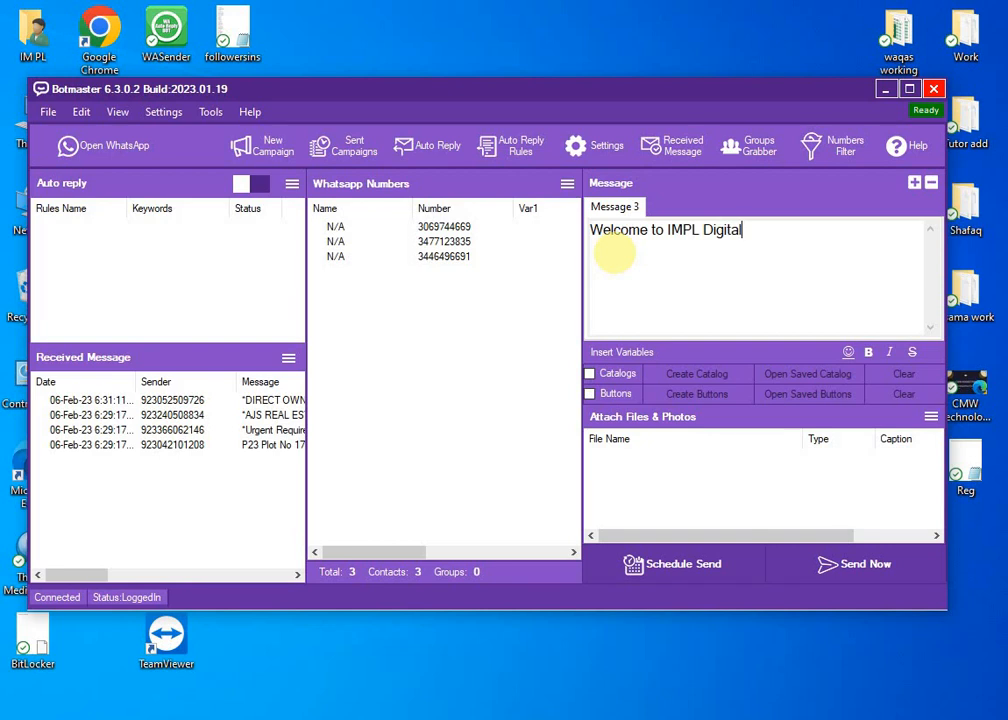
pyautogui.write(' Marketing')
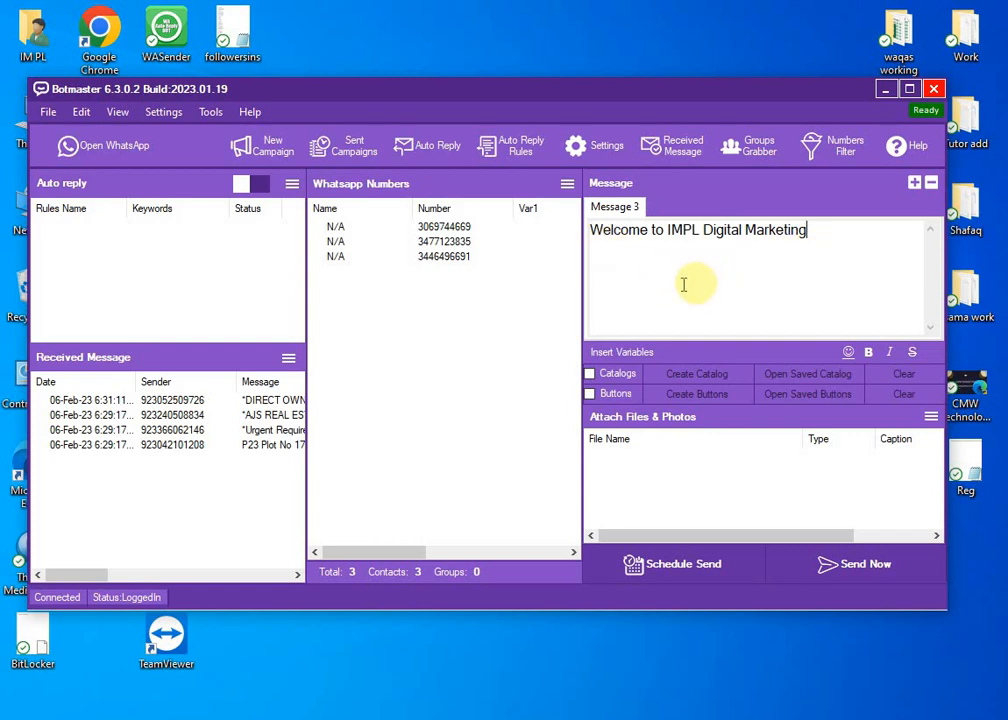
# Enable the Buttons option and open the Interactive Buttons Builder via Create Buttons.
pyautogui.click(591, 396)
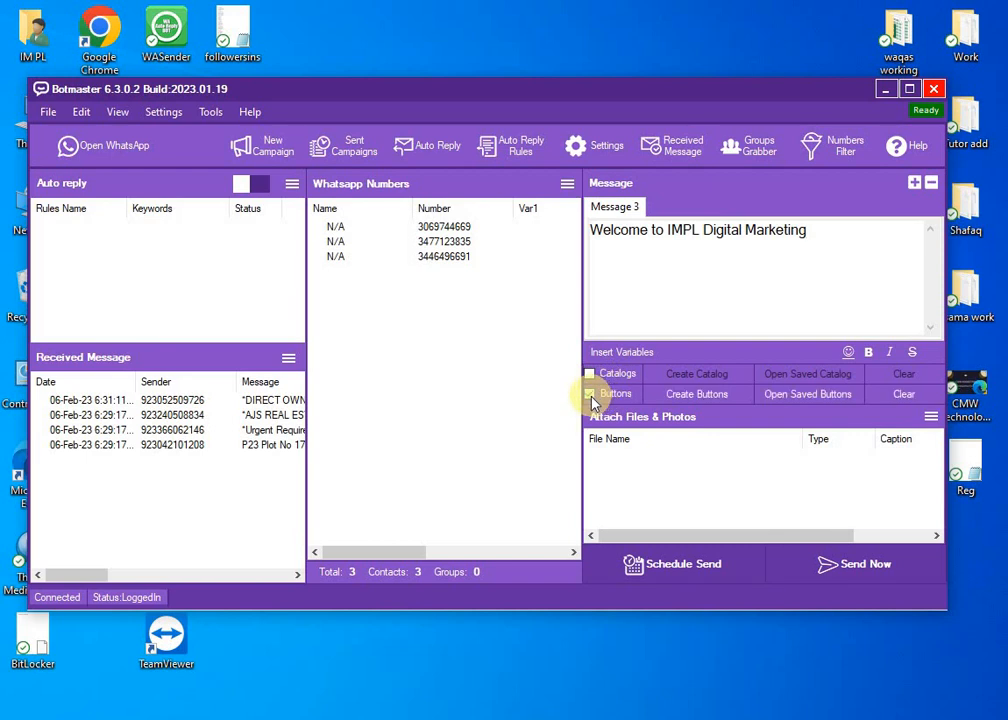
pyautogui.click(693, 396)
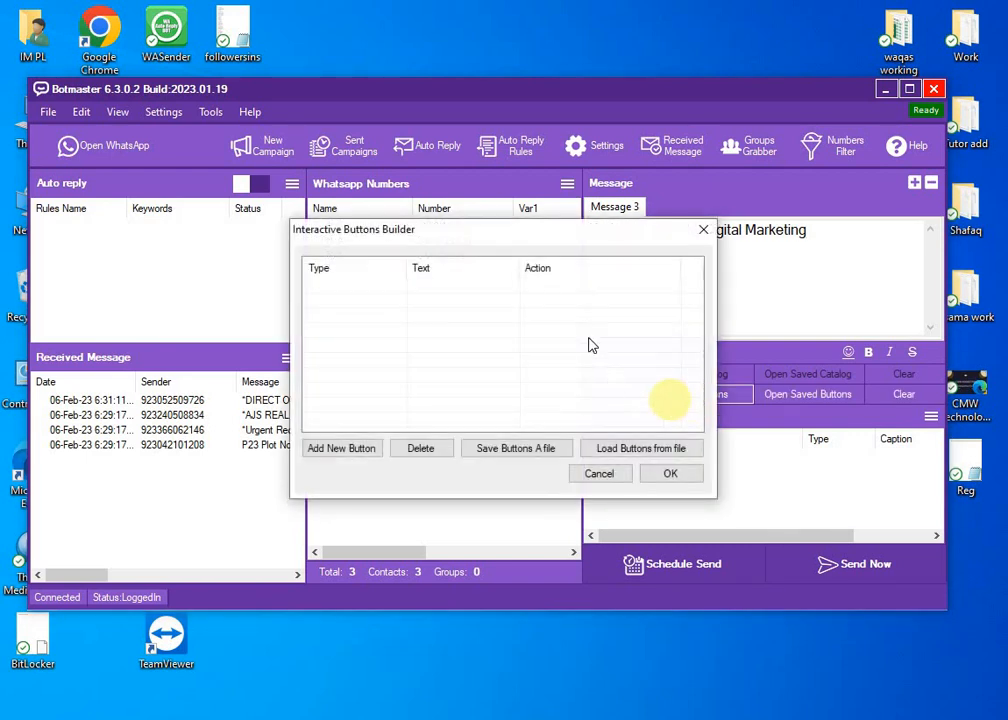
# Start a new button and show its Type list offering Reply, URL and Phone.
pyautogui.moveTo(551, 238); pyautogui.dragTo(548, 220)
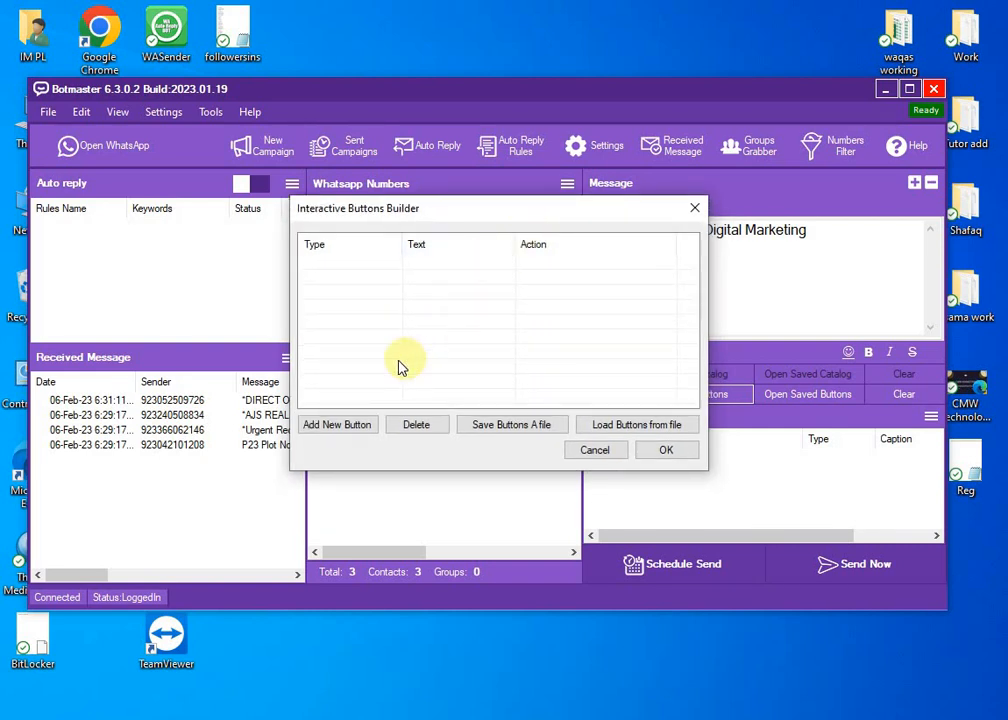
pyautogui.click(340, 426)
pyautogui.click(494, 337)
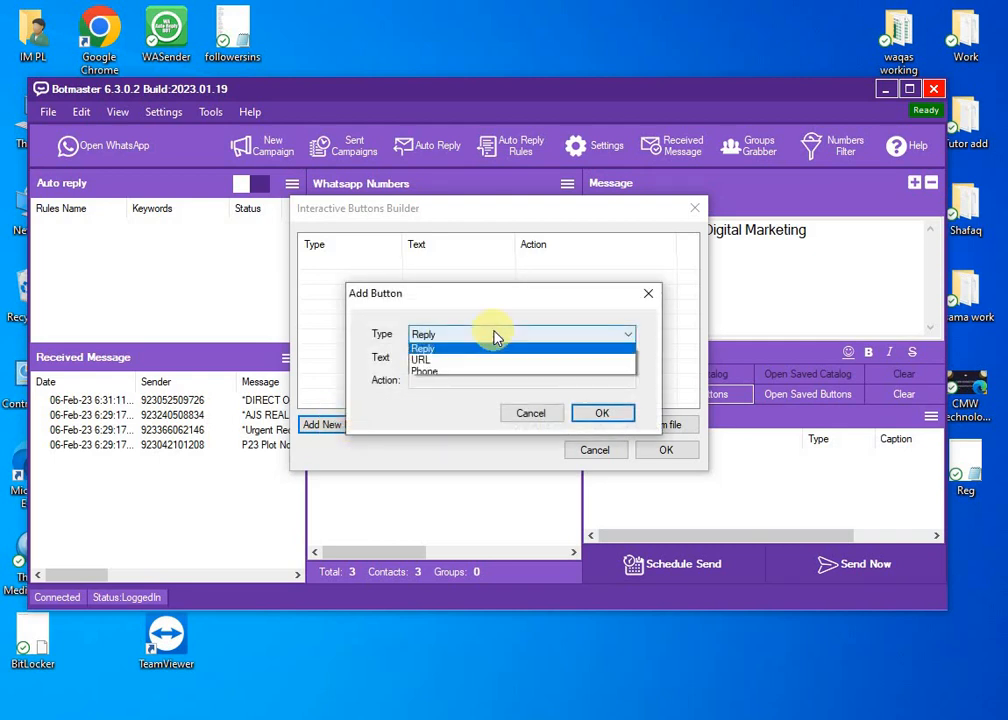
# Add a Phone button with a 'call on this Number' label and the business phone number.
pyautogui.click(461, 375)
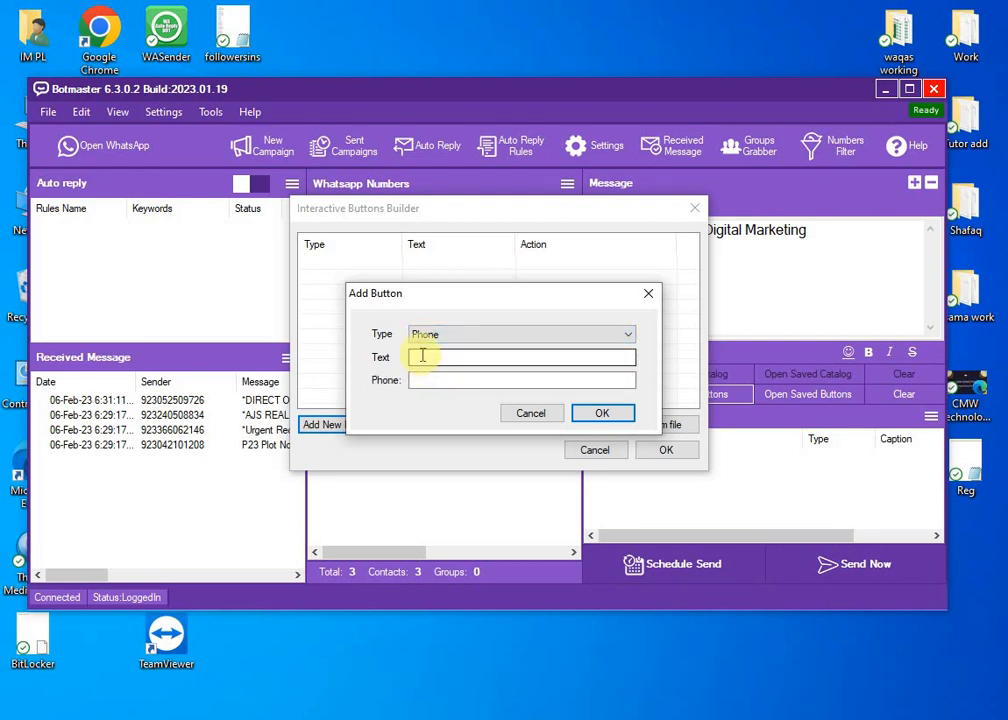
pyautogui.click(421, 356)
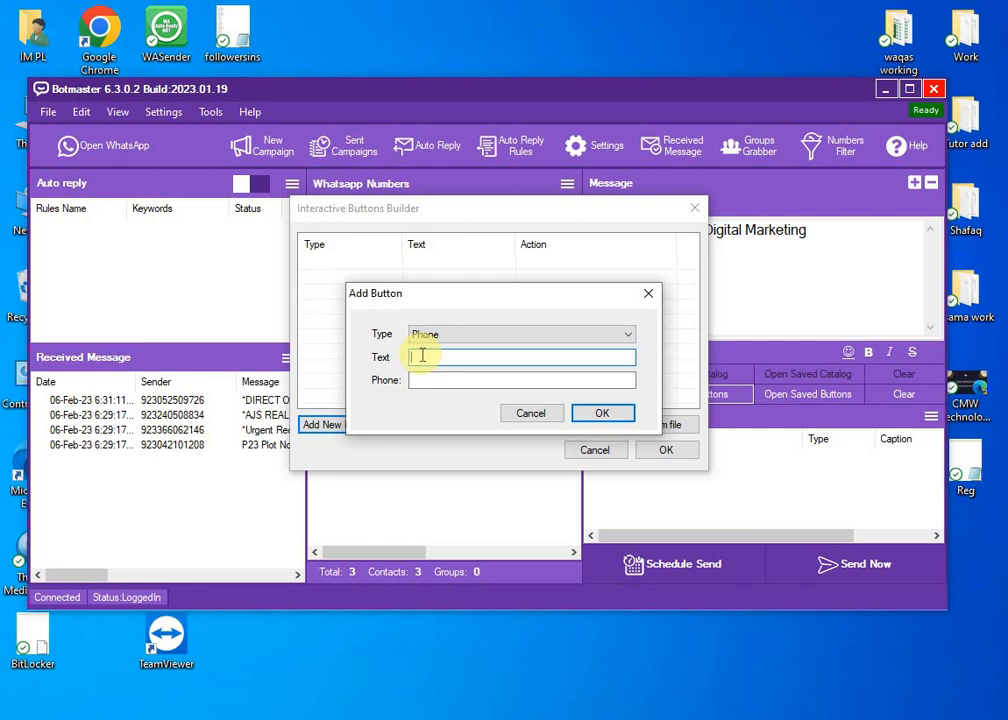
pyautogui.write('call on this Number')
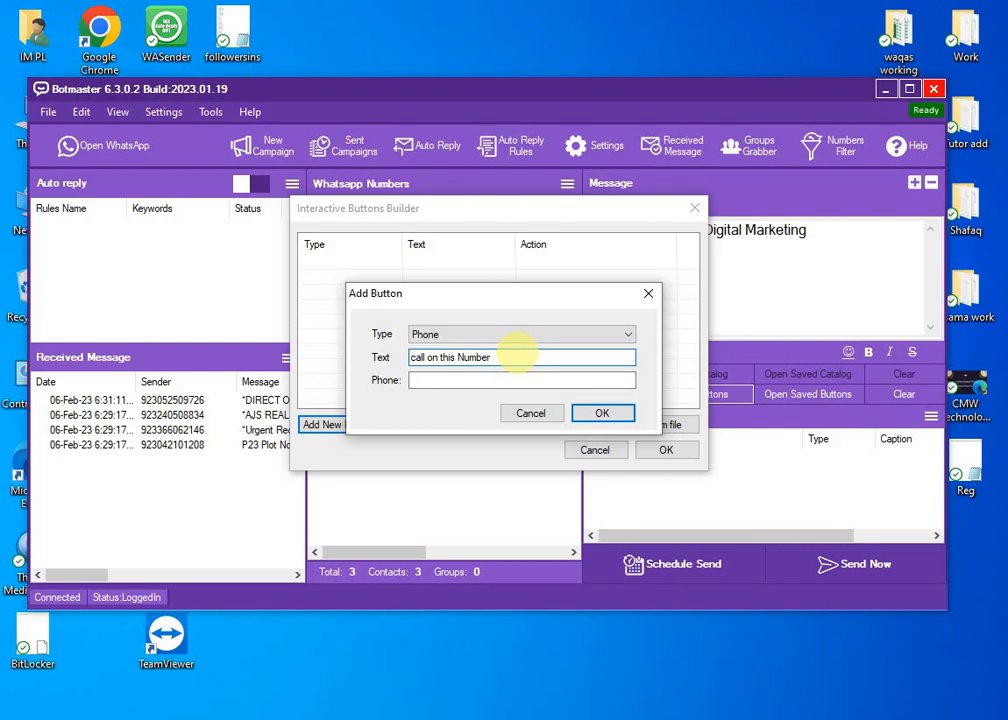
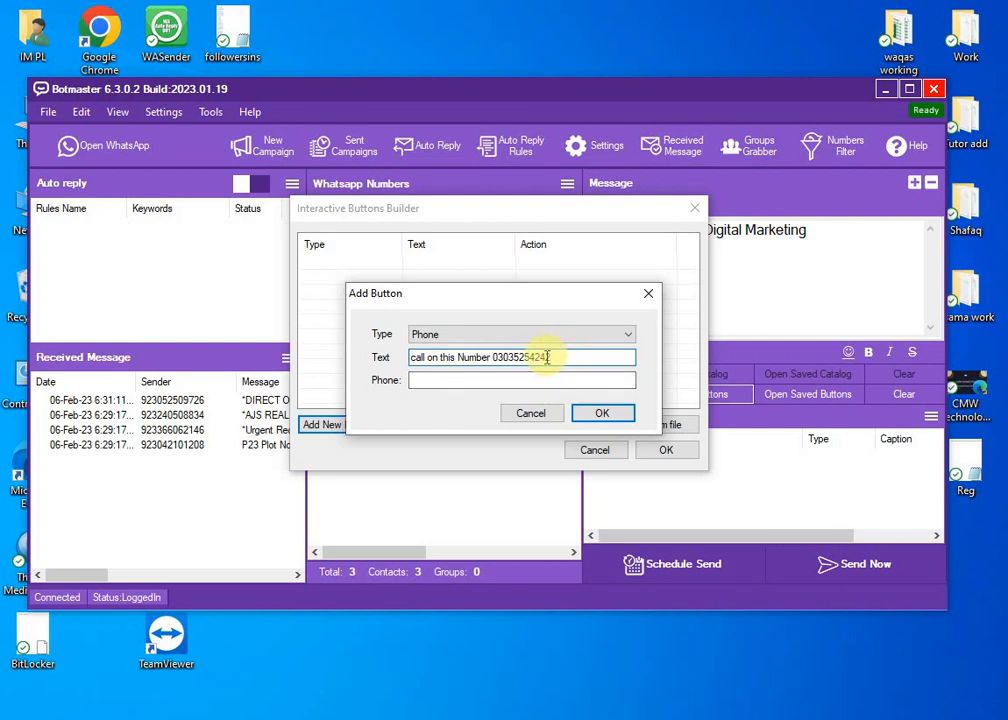
pyautogui.click(421, 380)
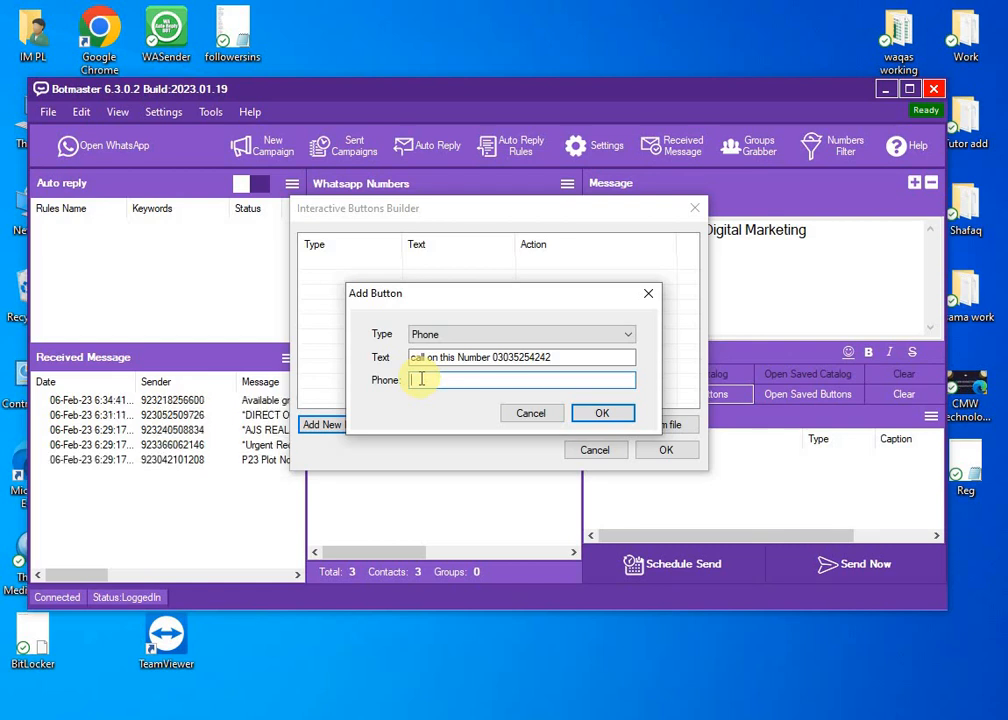
pyautogui.click(596, 413)
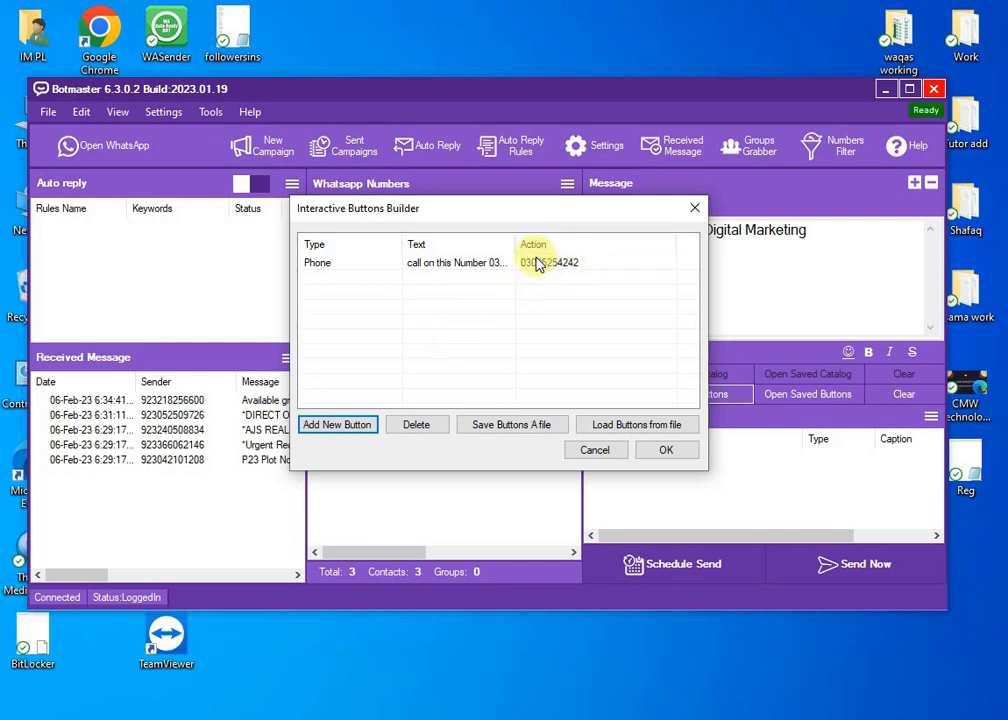
# Start a second button and set its type to Phone after briefly trying URL.
pyautogui.click(345, 430)
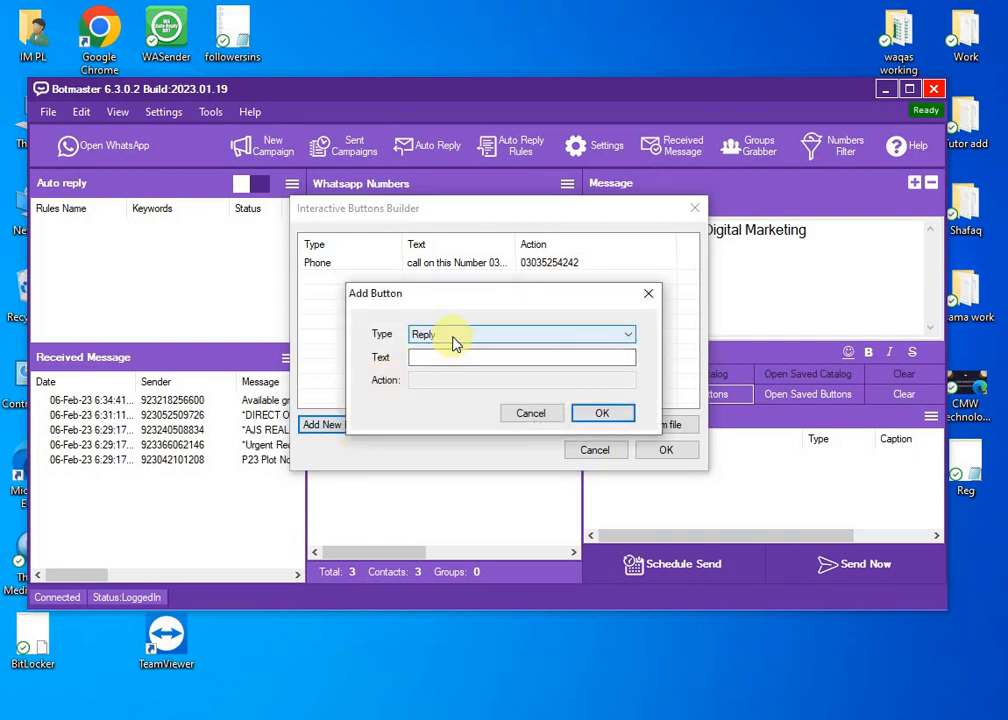
pyautogui.click(451, 338)
pyautogui.click(443, 374)
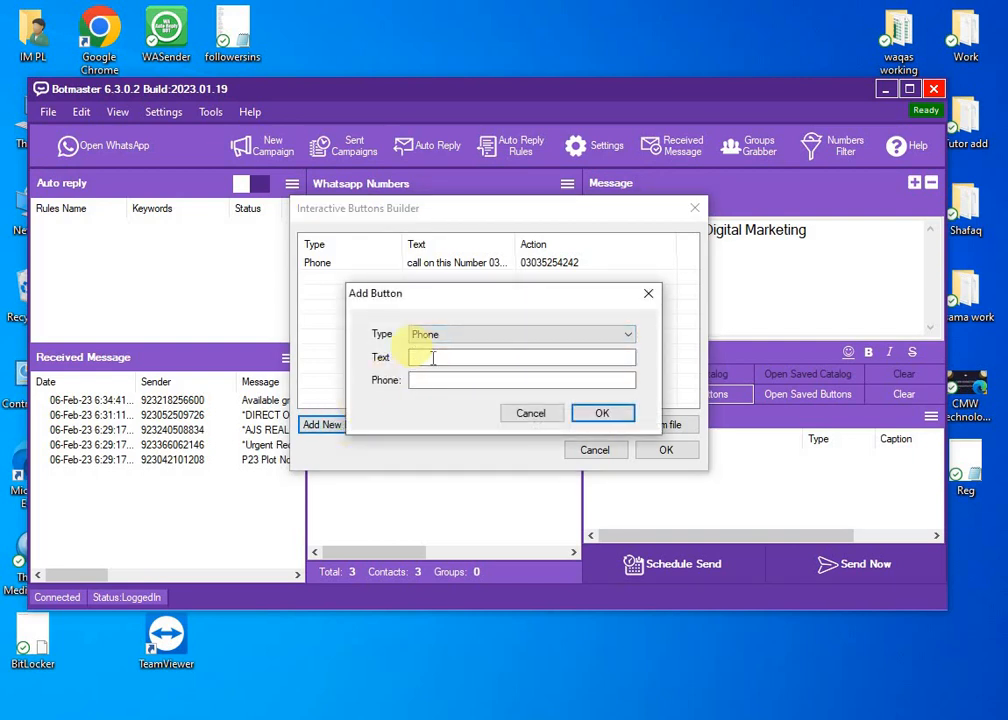
pyautogui.click(442, 381)
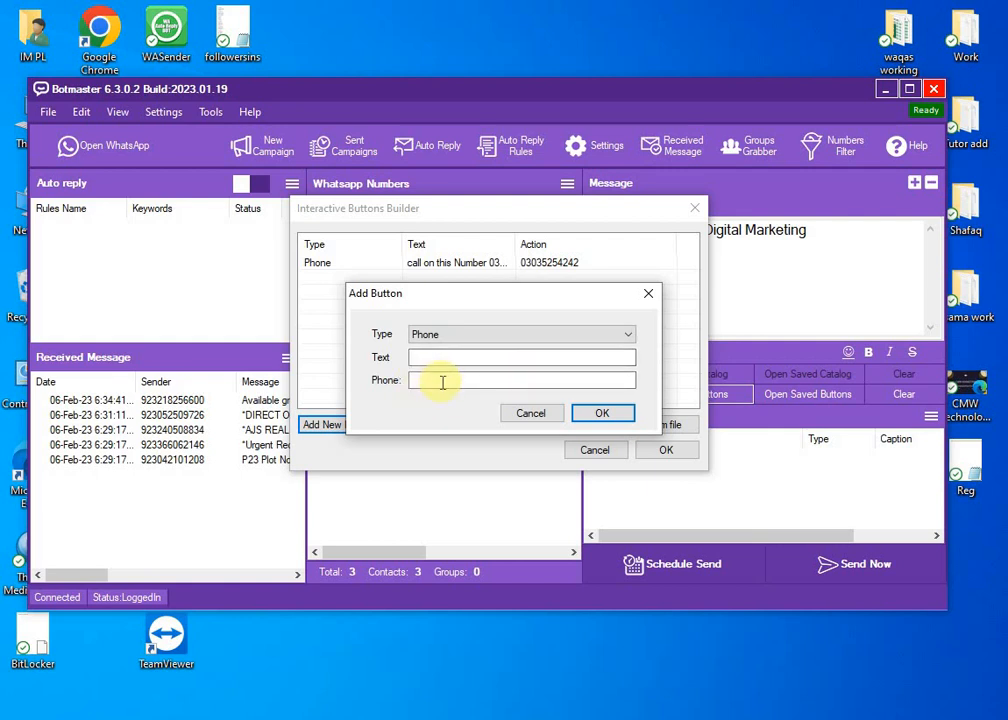
pyautogui.click(444, 338)
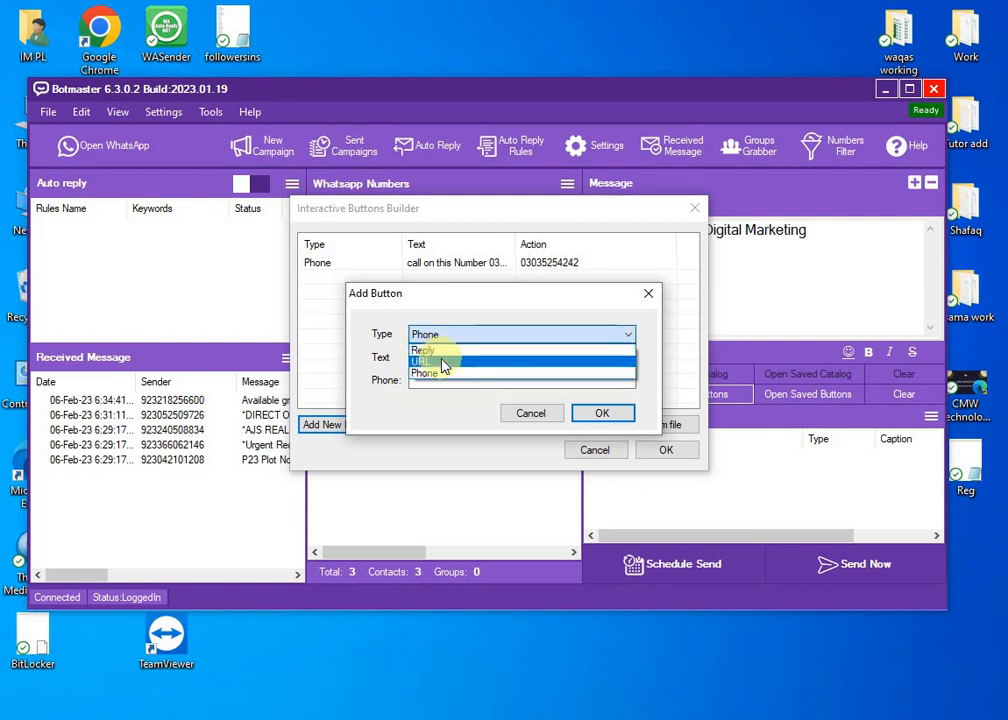
pyautogui.click(444, 363)
pyautogui.click(442, 358)
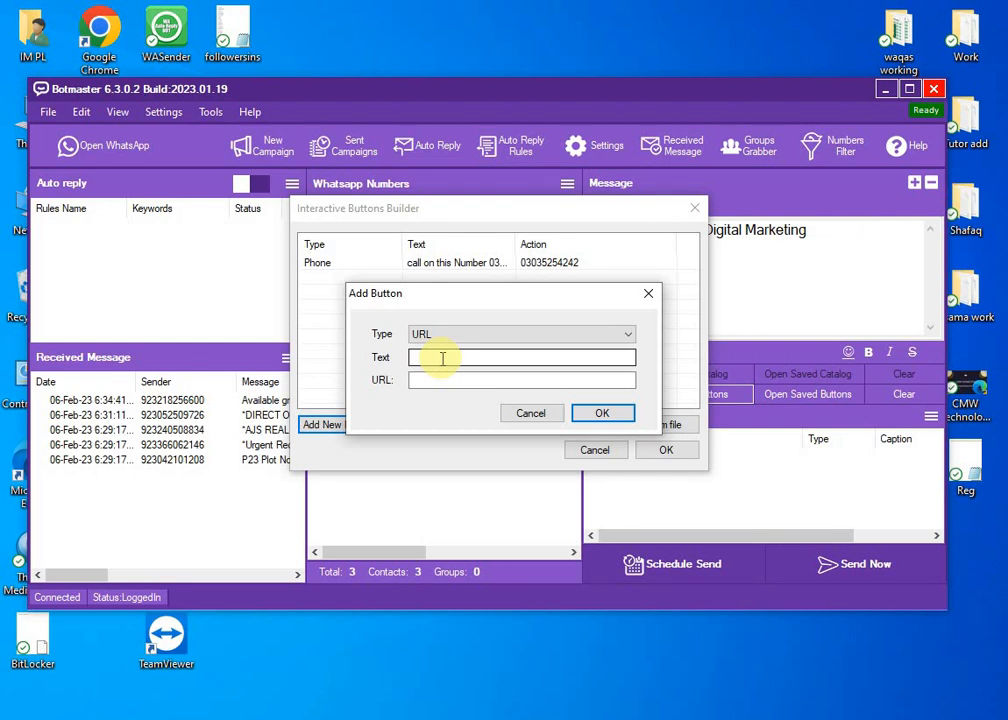
pyautogui.press('Down')
# Label the second button 'Whatsapp Contact', leaving its phone number empty for now.
pyautogui.click(441, 358)
pyautogui.write('W')
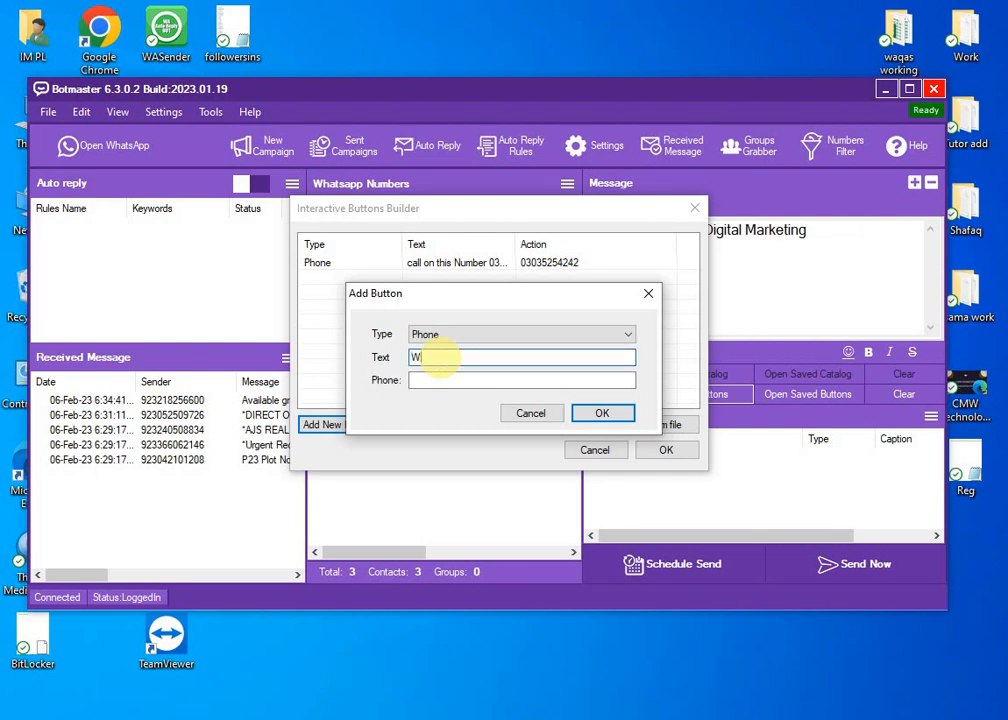
pyautogui.write('hatsapp Contact')
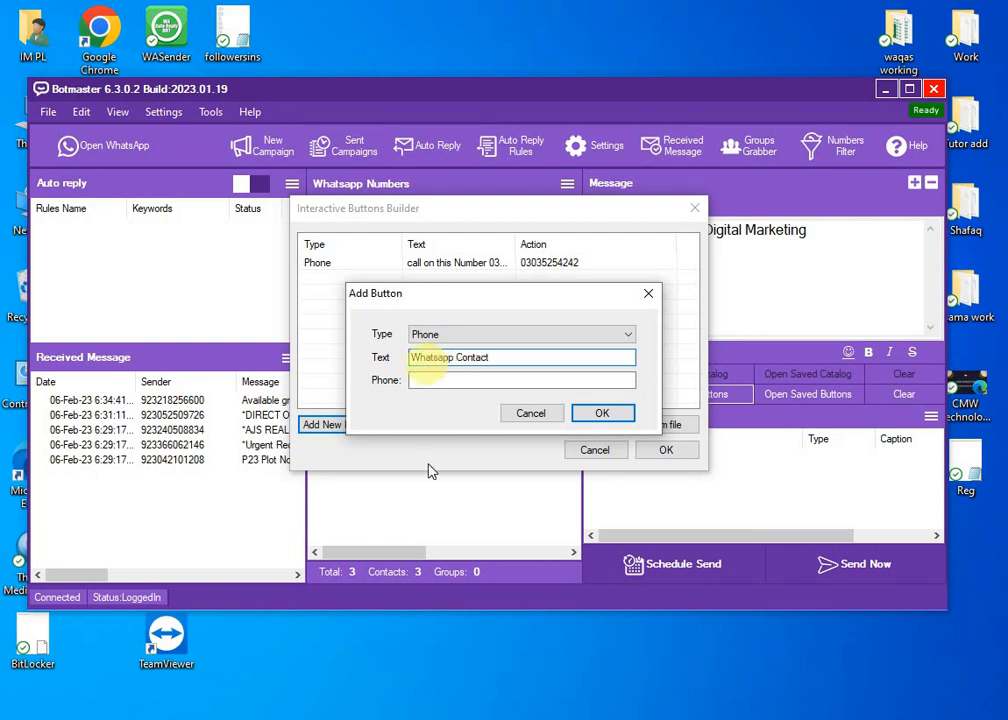
pyautogui.click(437, 378)
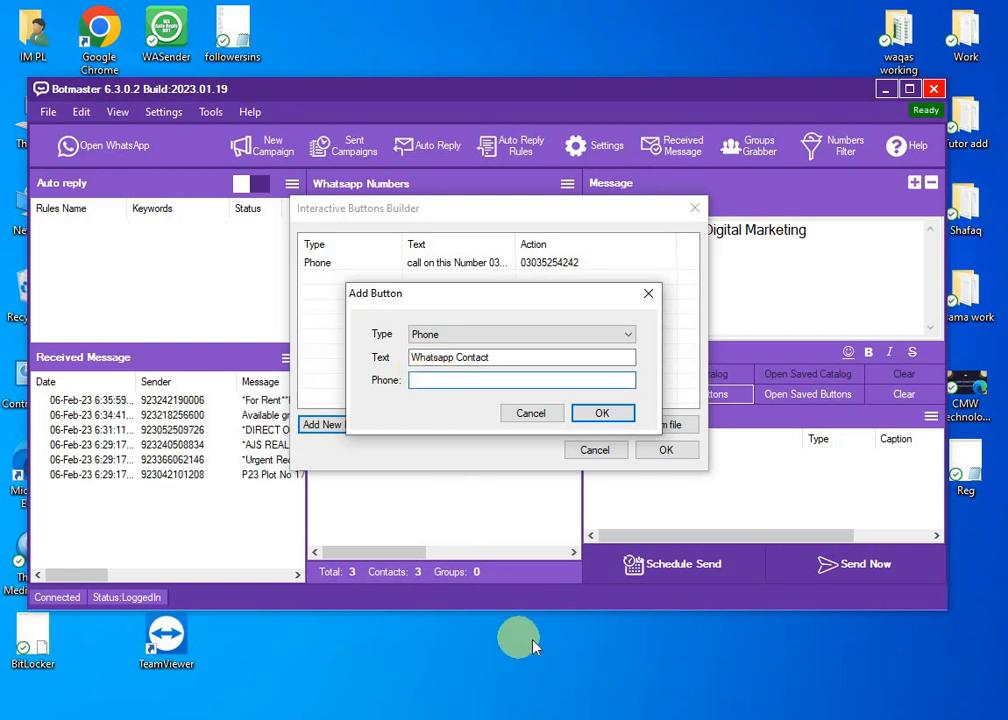
pyautogui.click(657, 719)
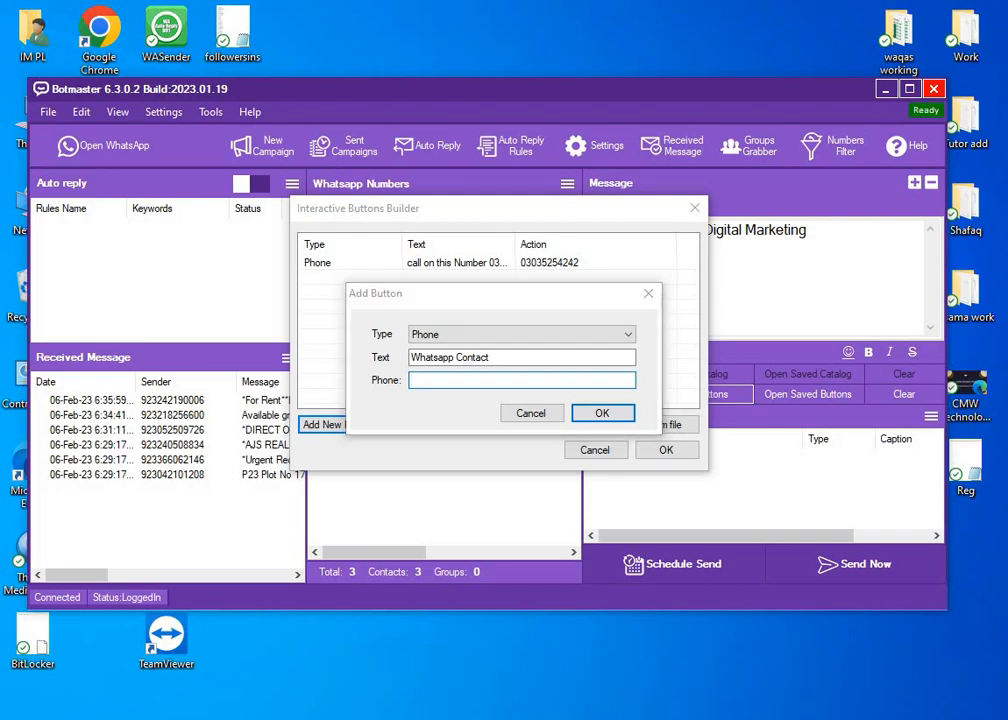
# Load wa.link in Chrome's empty new tab.
pyautogui.click(322, 15)
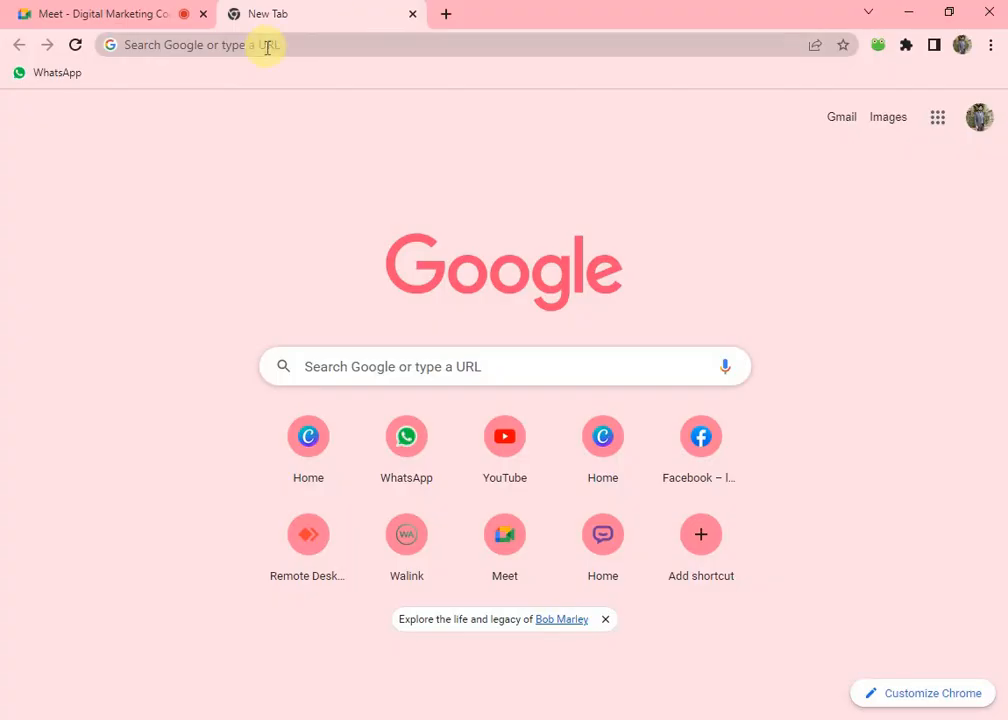
pyautogui.click(267, 46)
pyautogui.write('wa')
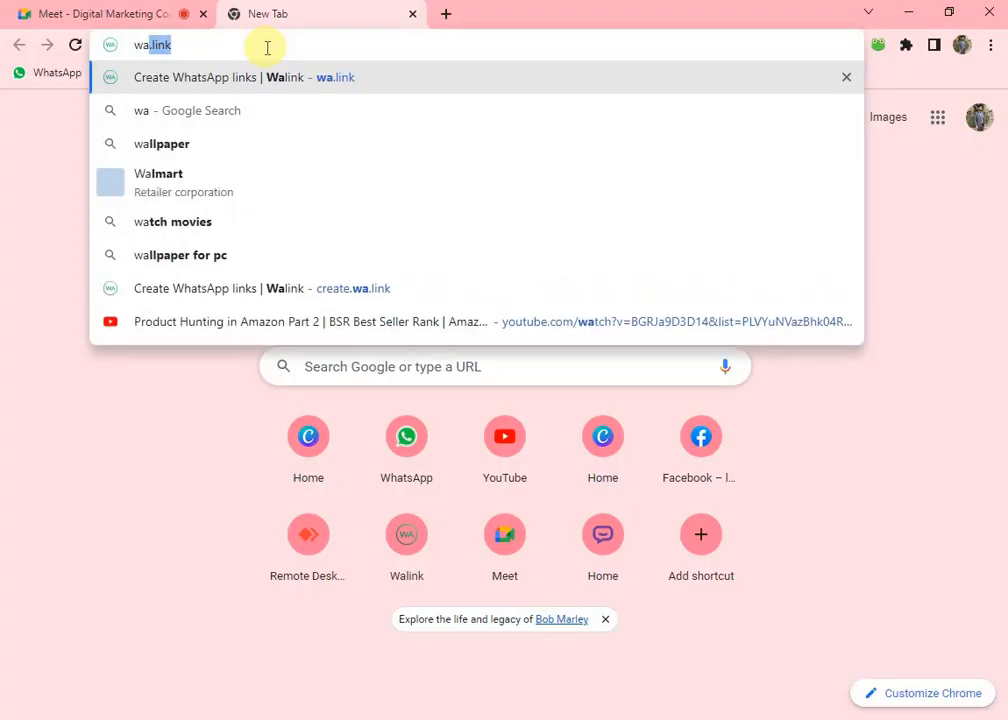
pyautogui.write('.link')
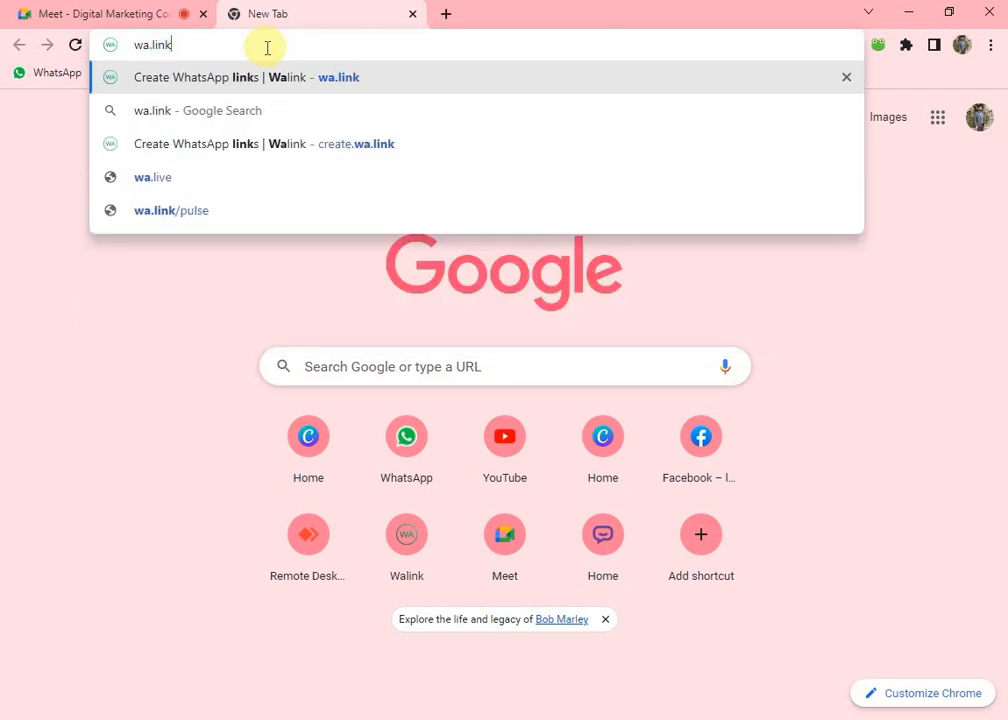
pyautogui.press('Return')
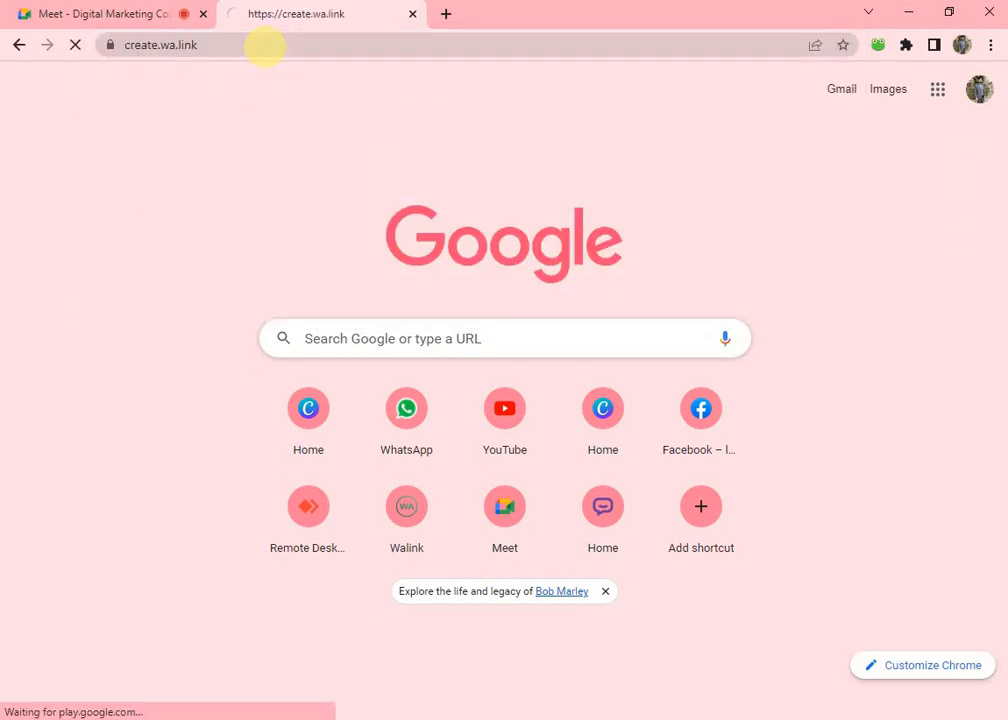
# Admit the waiting participant in the Meet call, then return to the Walink tab.
pyautogui.click(133, 10)
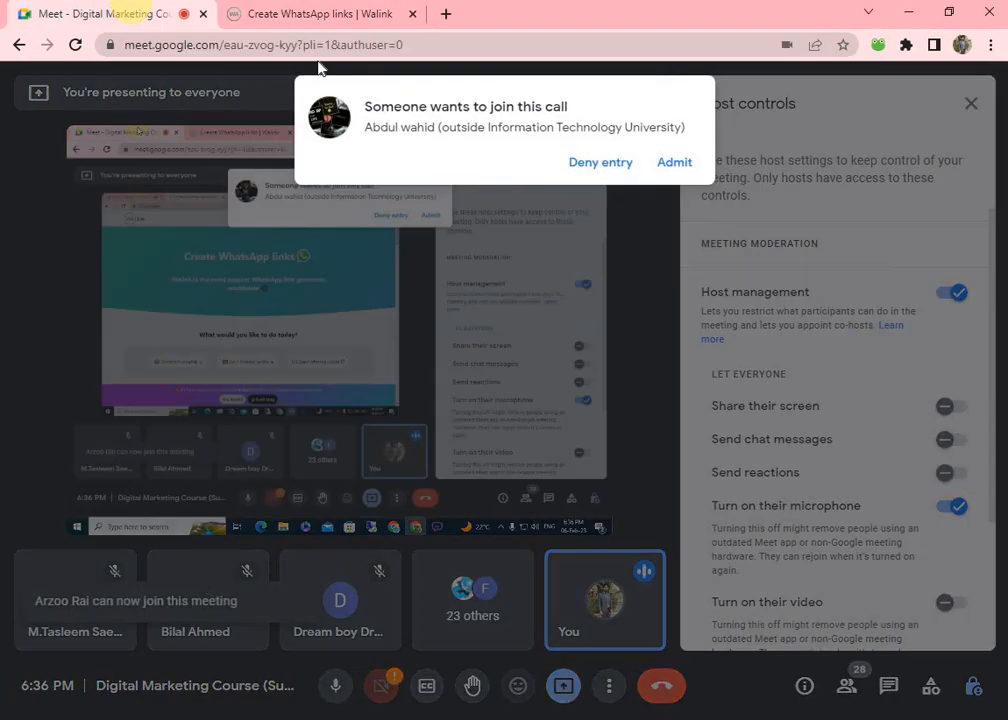
pyautogui.click(670, 162)
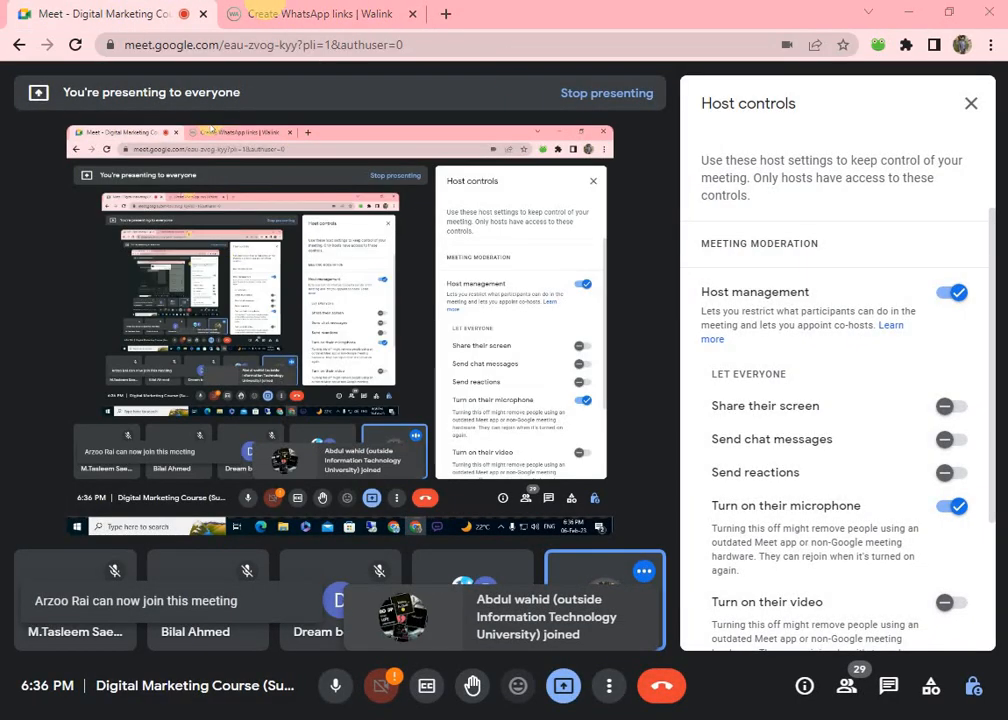
pyautogui.click(259, 14)
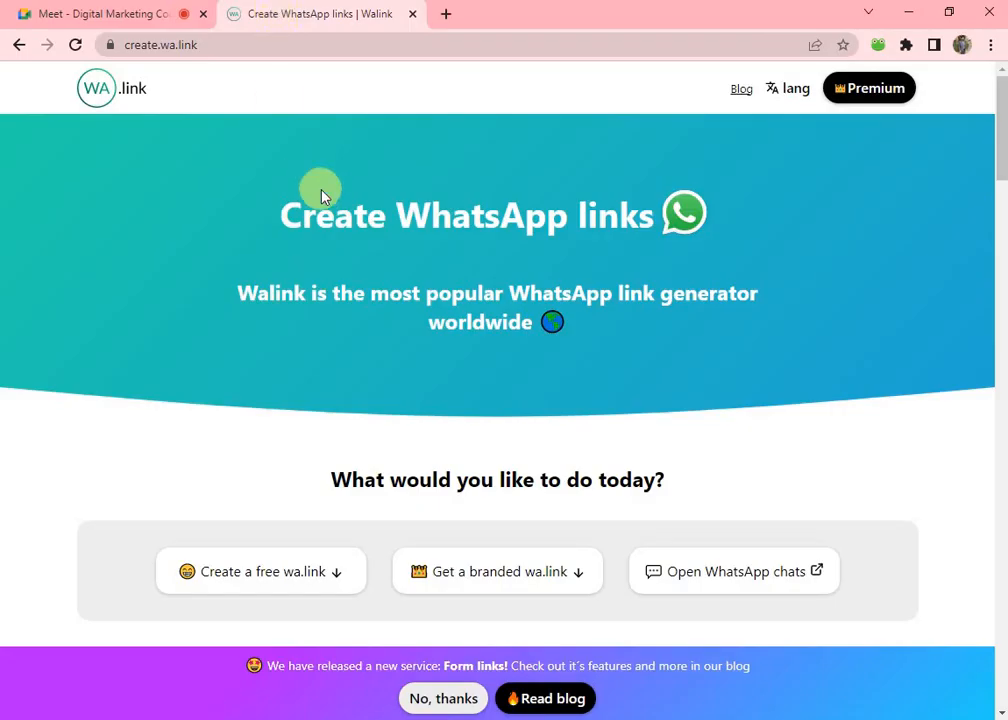
# Enter the business WhatsApp number in Walink's free link form and generate the link.
pyautogui.scroll(-15, 322, 196)
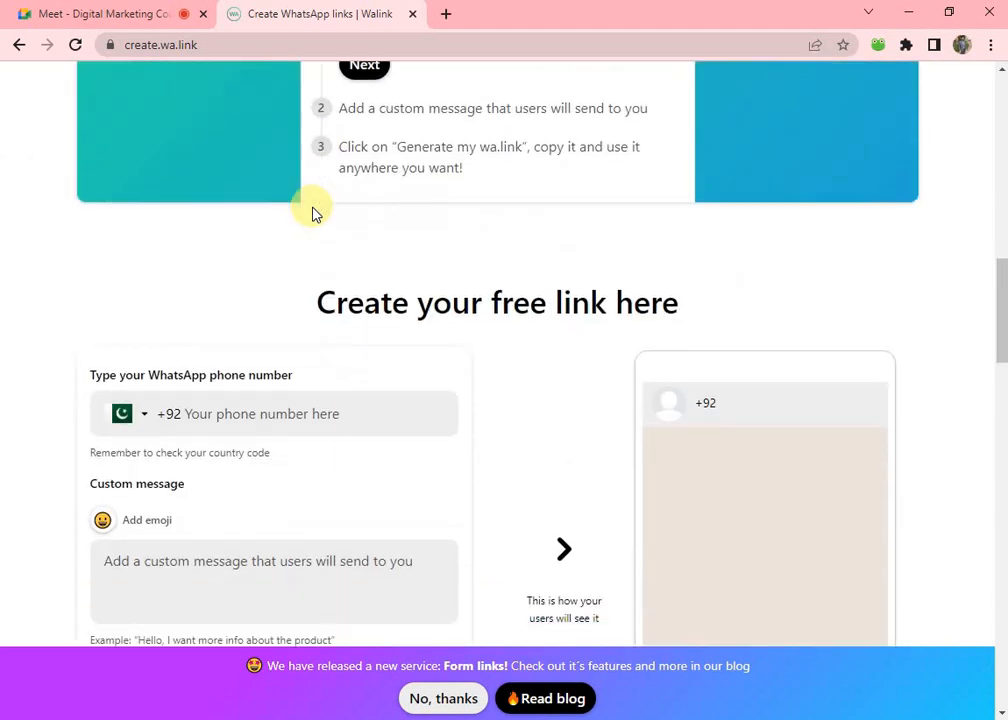
pyautogui.scroll(-3, 312, 213)
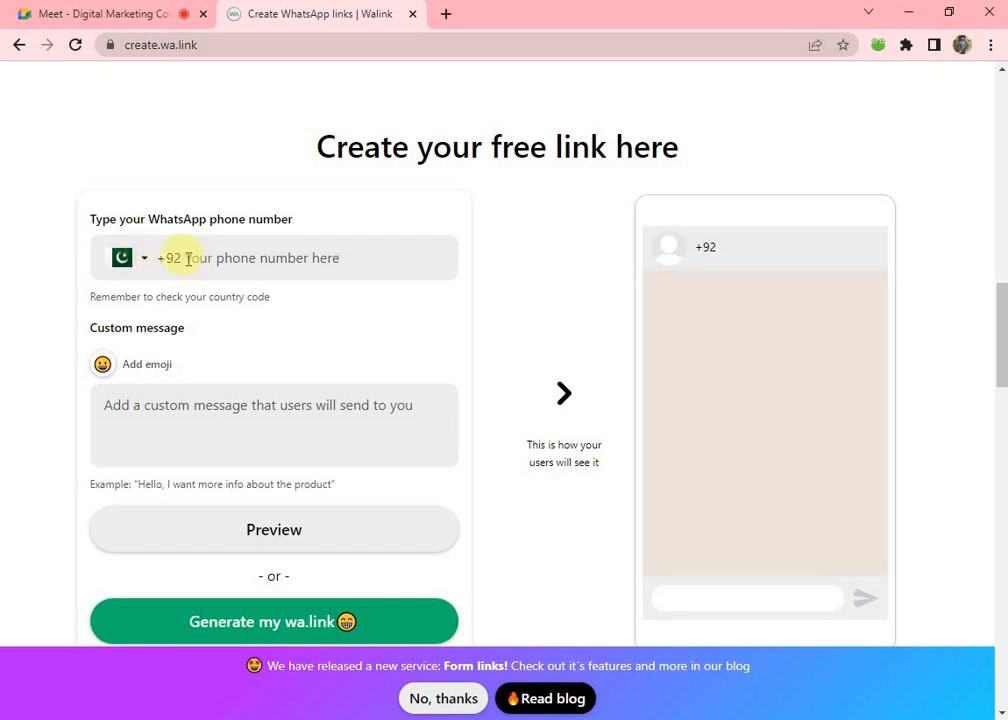
pyautogui.click(188, 259)
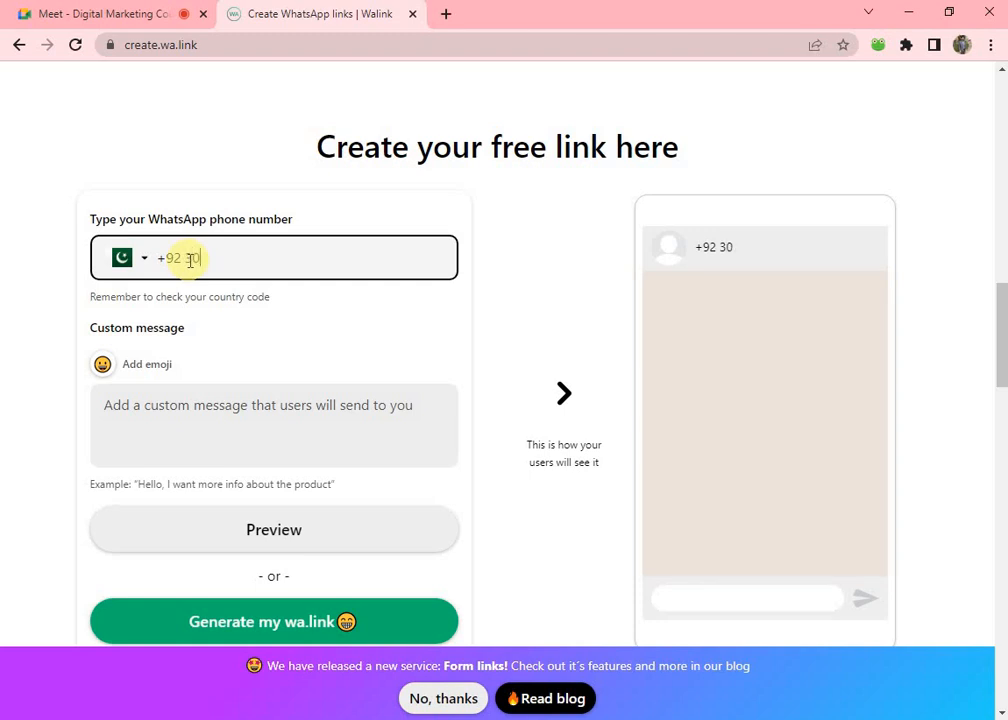
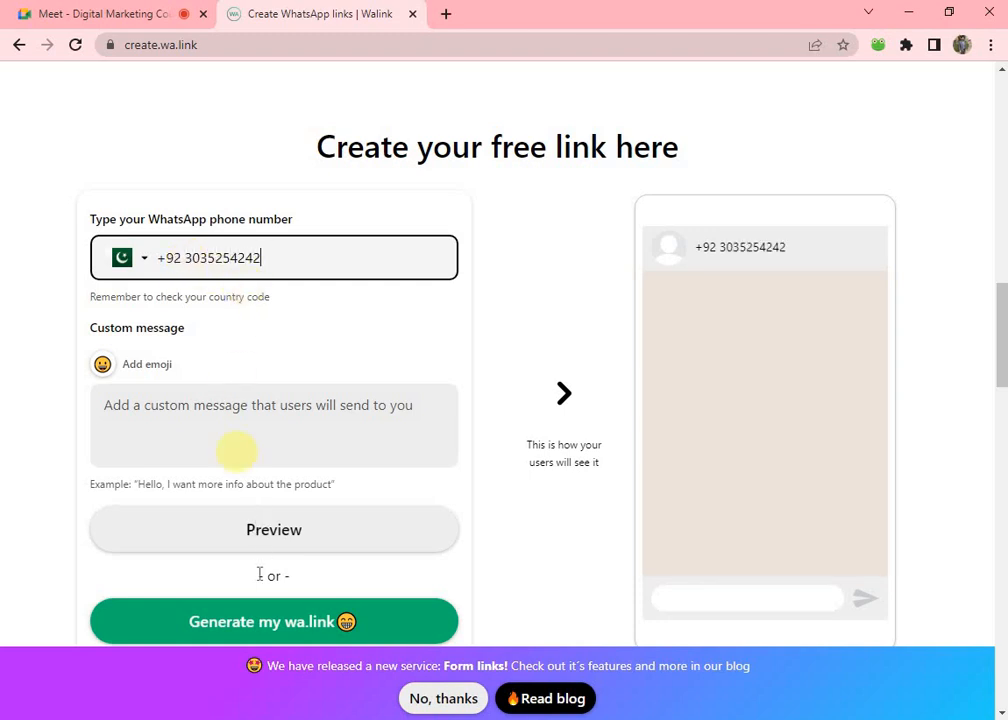
pyautogui.click(283, 628)
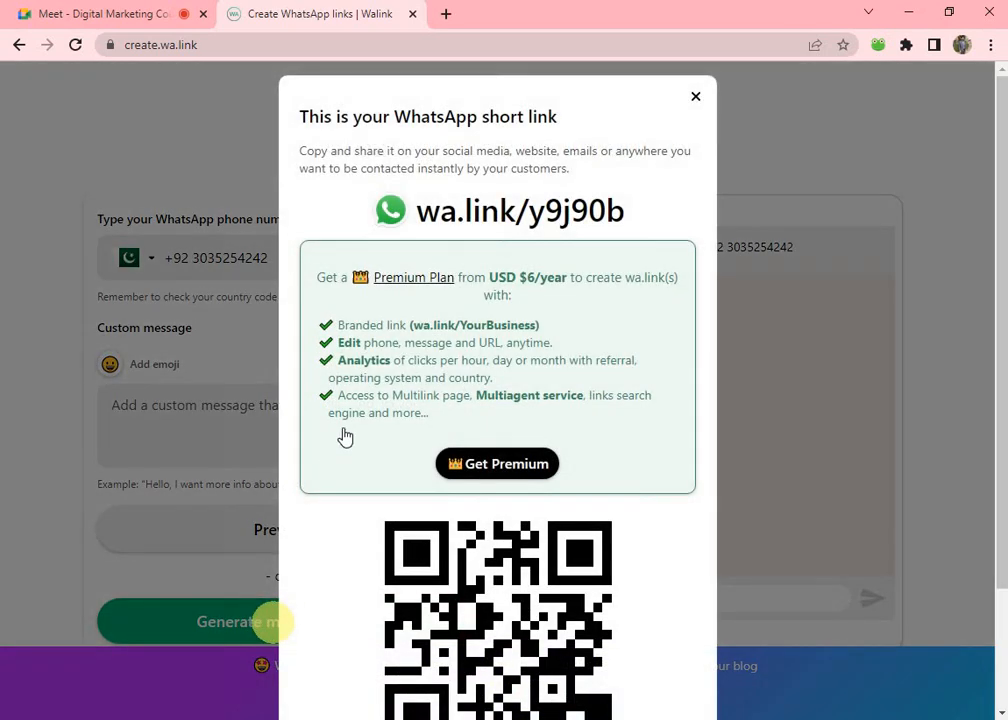
pyautogui.scroll(-2, 398, 578)
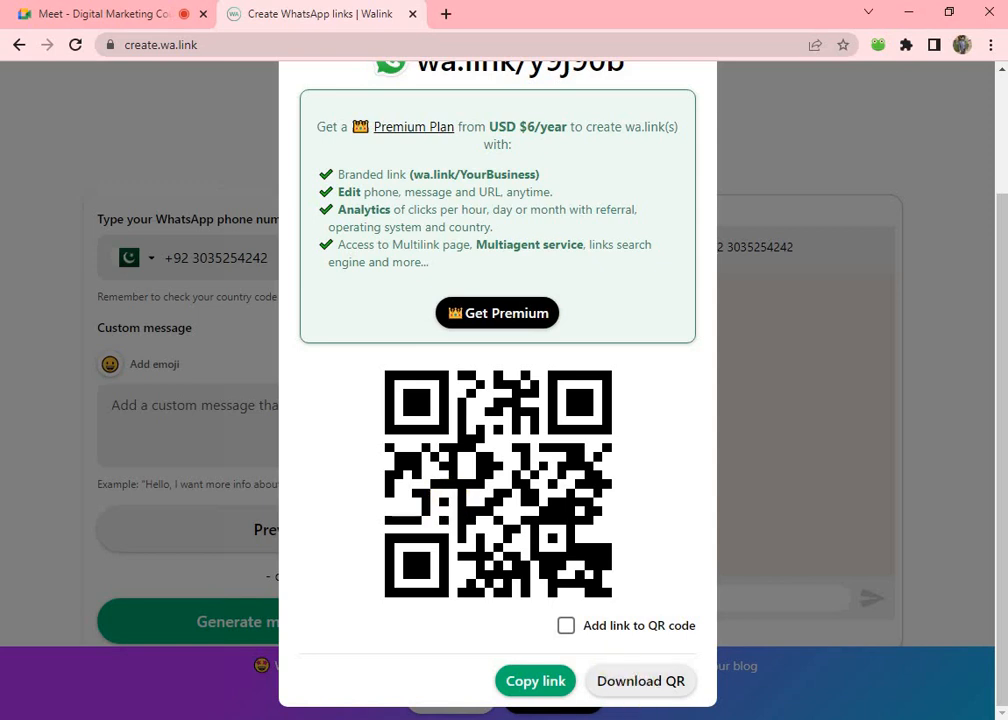
pyautogui.click(522, 684)
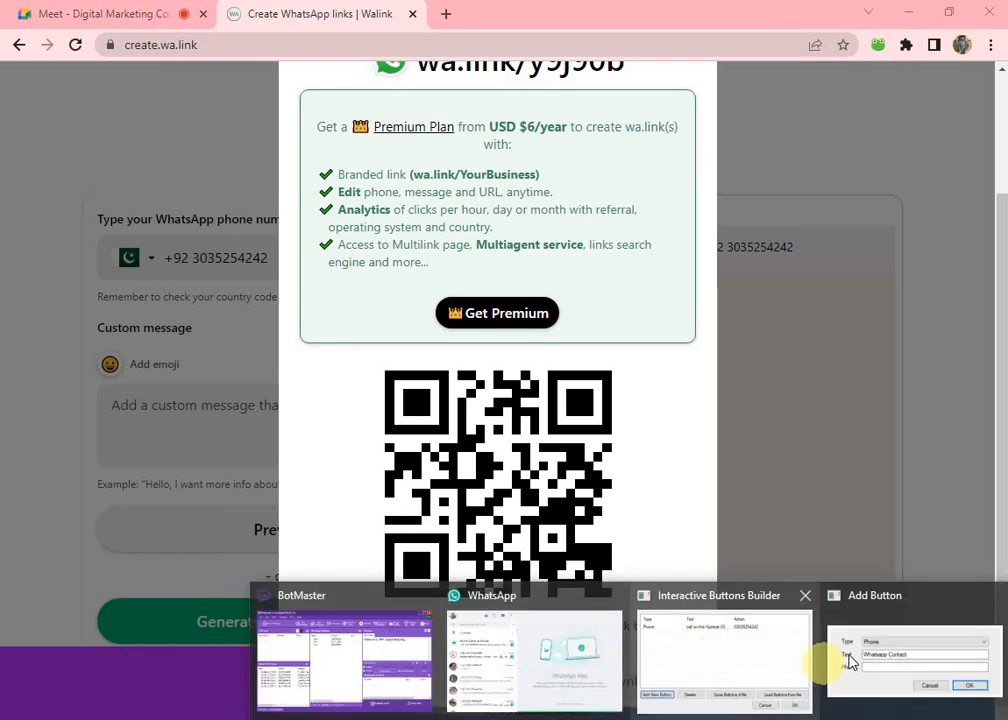
pyautogui.click(840, 655)
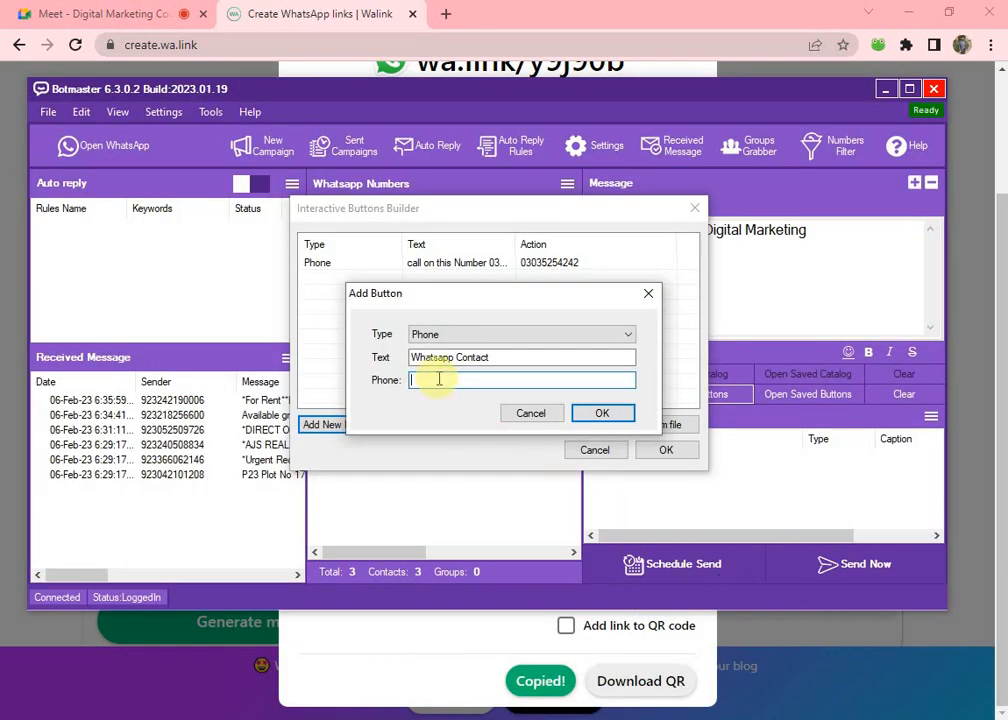
pyautogui.hotkey('ctrl', 'v')
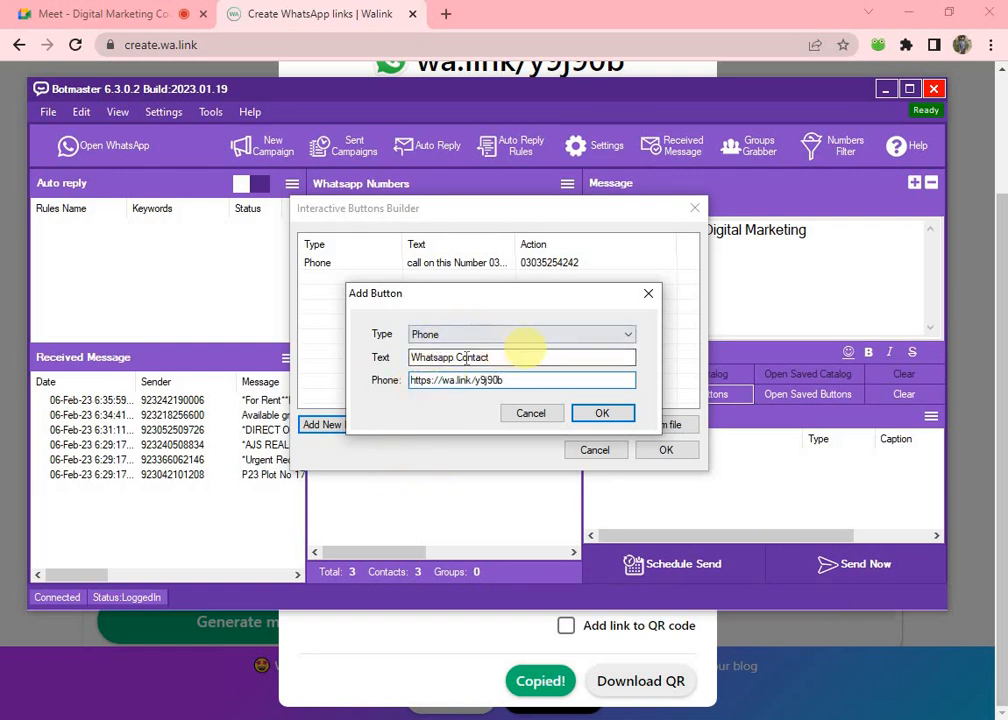
pyautogui.click(602, 413)
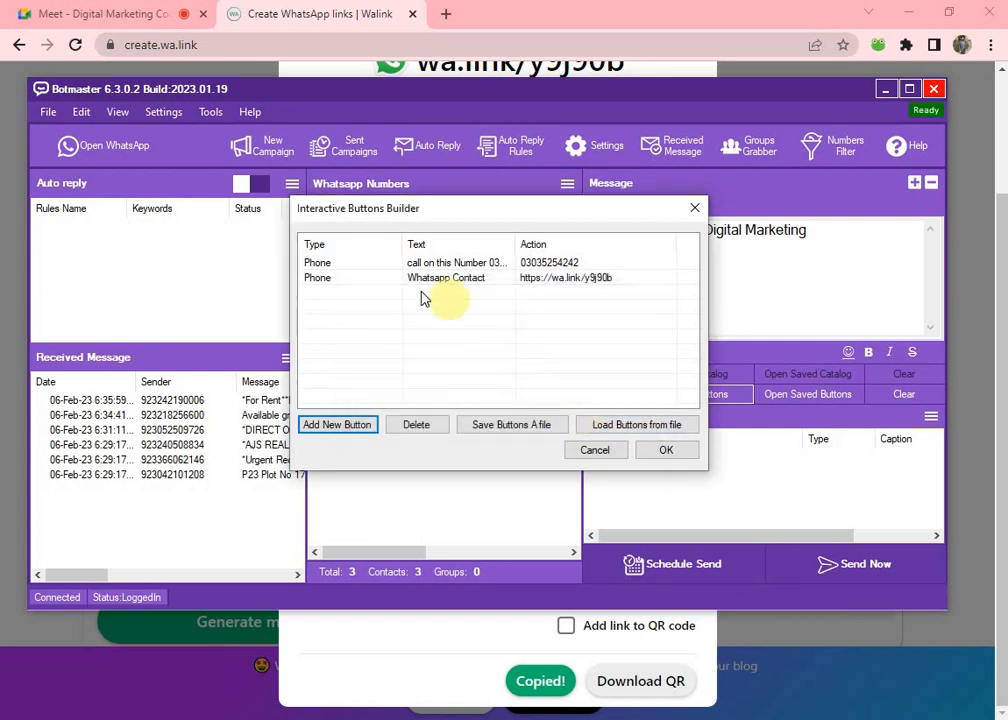
pyautogui.click(327, 286)
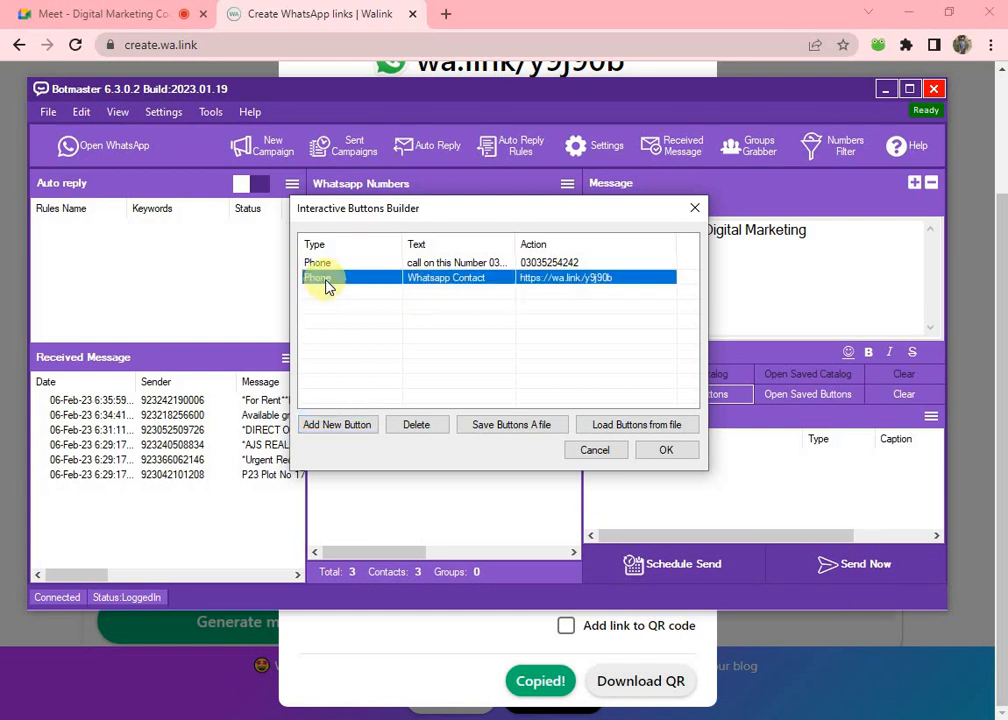
pyautogui.click(378, 320)
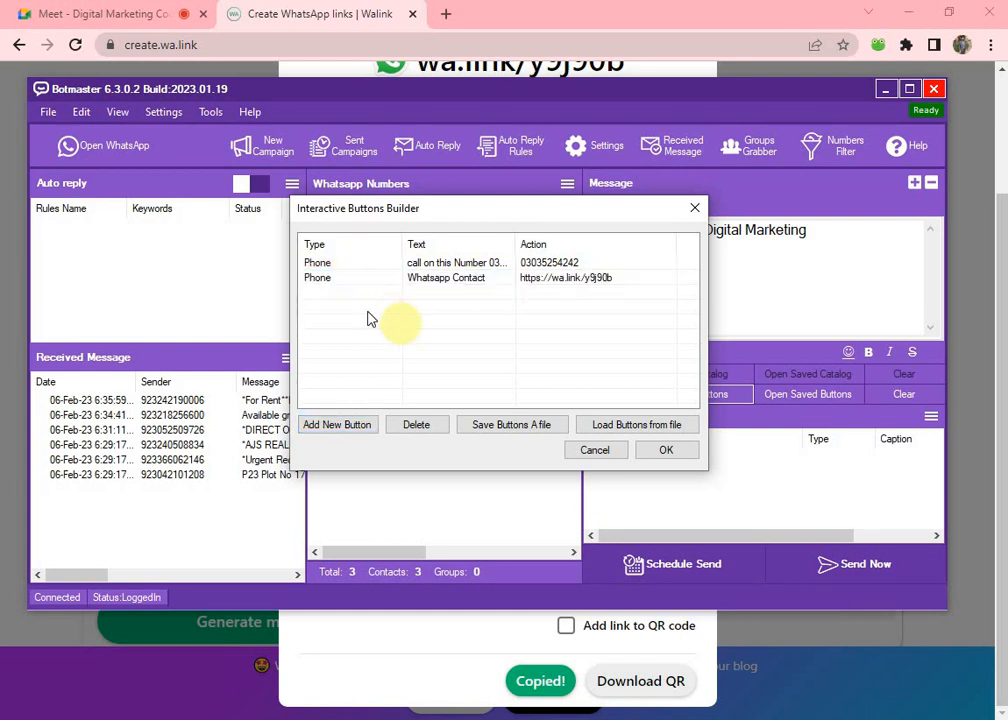
pyautogui.click(331, 287)
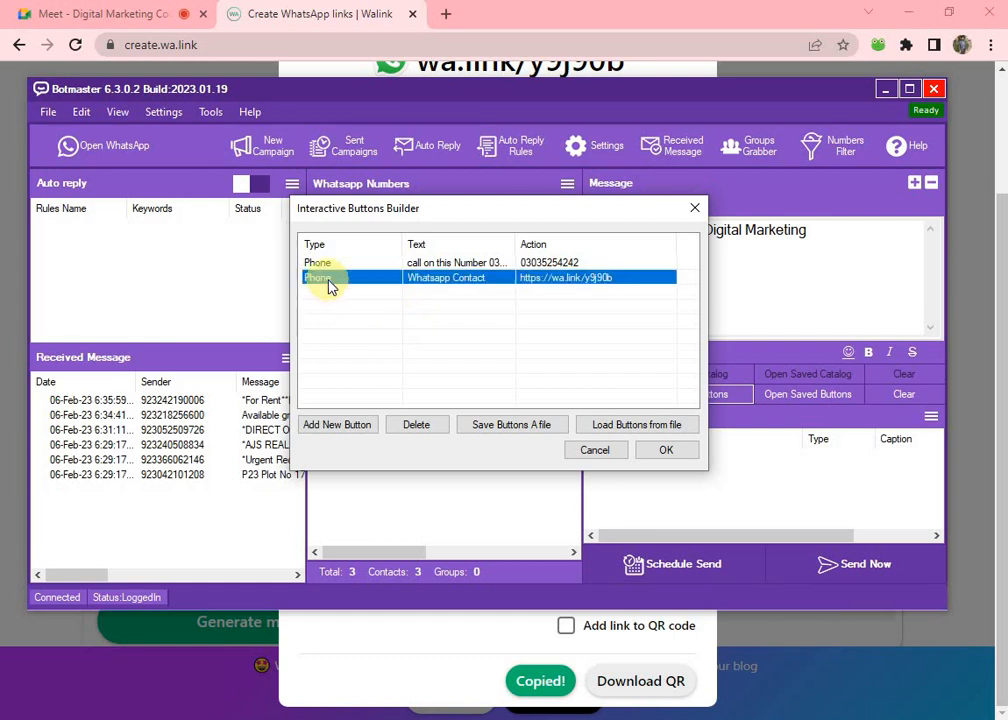
# Delete the Phone-type Whatsapp Contact button and start a new URL-type button.
pyautogui.click(418, 426)
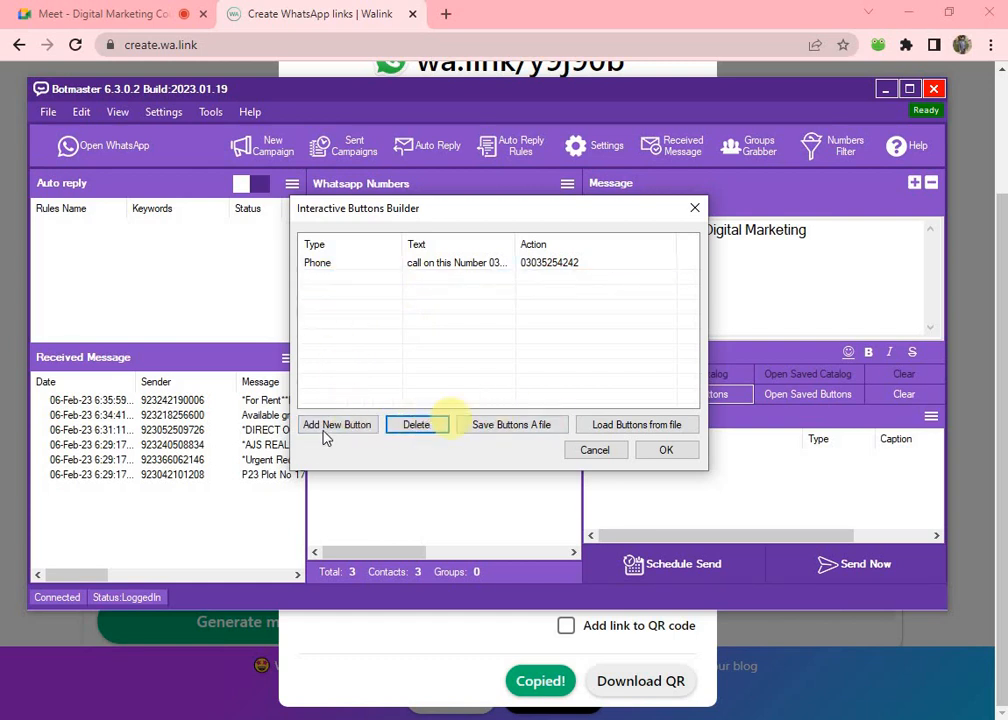
pyautogui.click(333, 424)
pyautogui.click(448, 343)
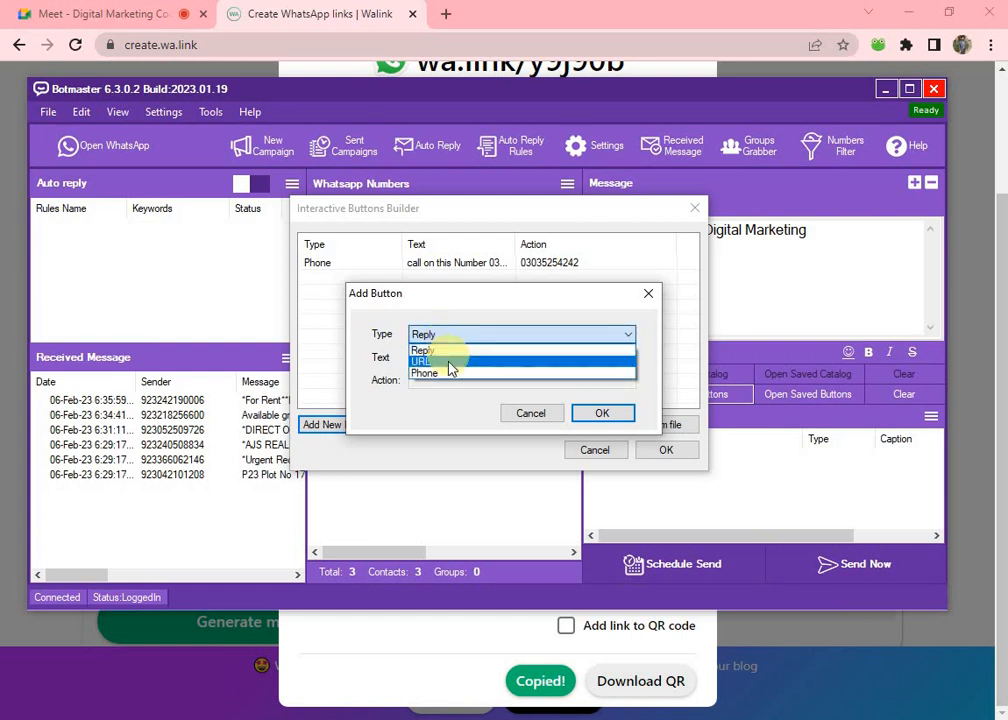
pyautogui.click(446, 357)
pyautogui.click(439, 361)
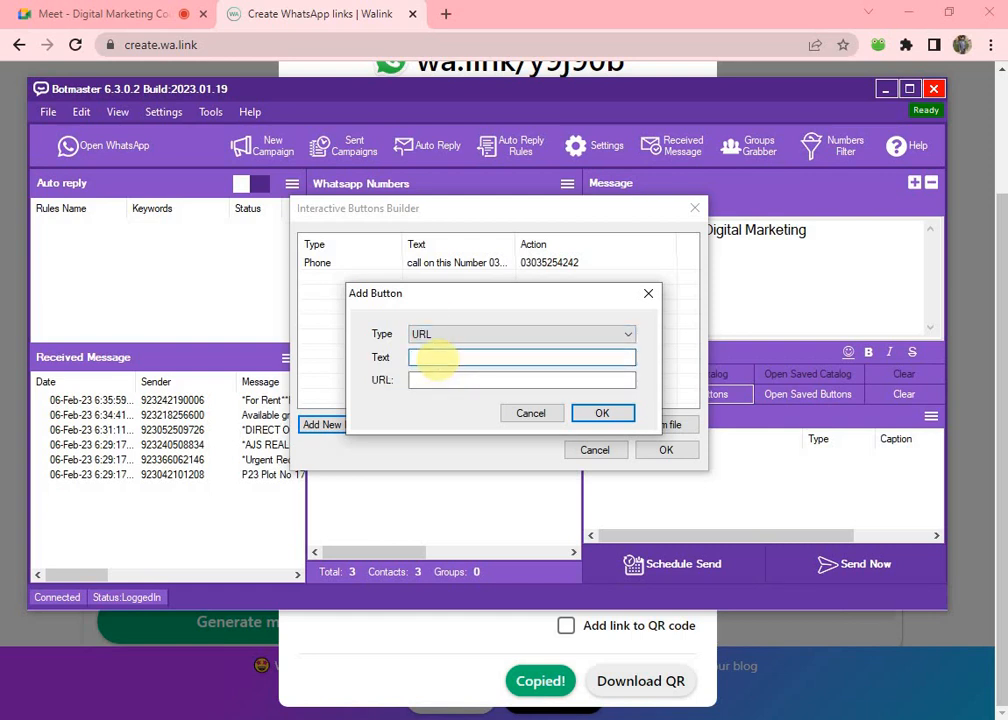
pyautogui.write('whatsapp contact')
pyautogui.click(448, 380)
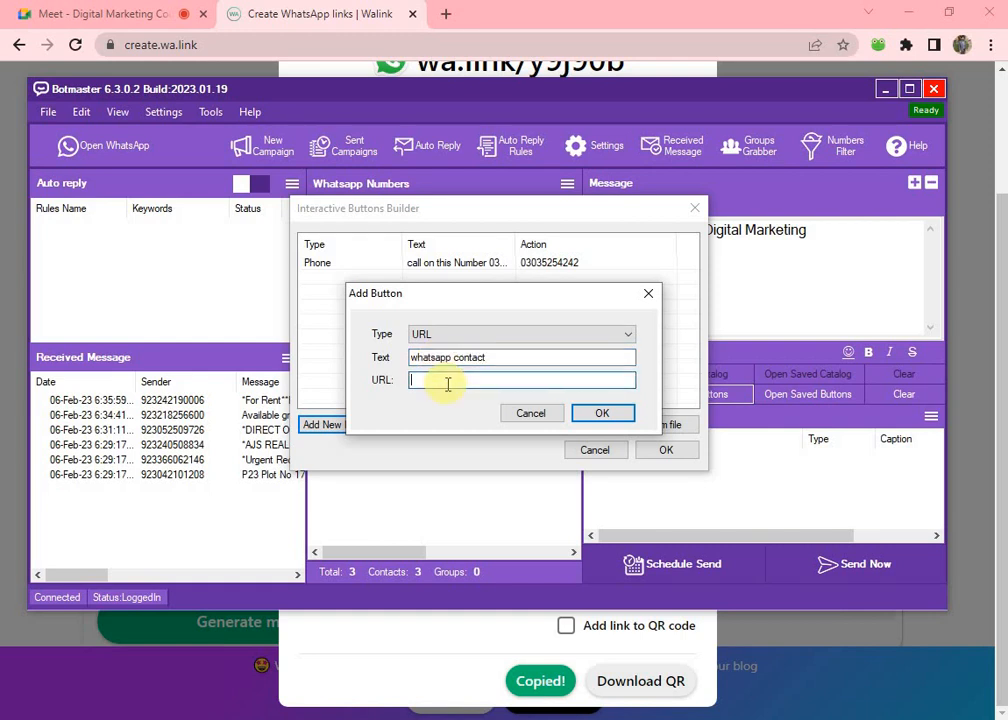
pyautogui.hotkey('ctrl', 'v')
pyautogui.click(600, 413)
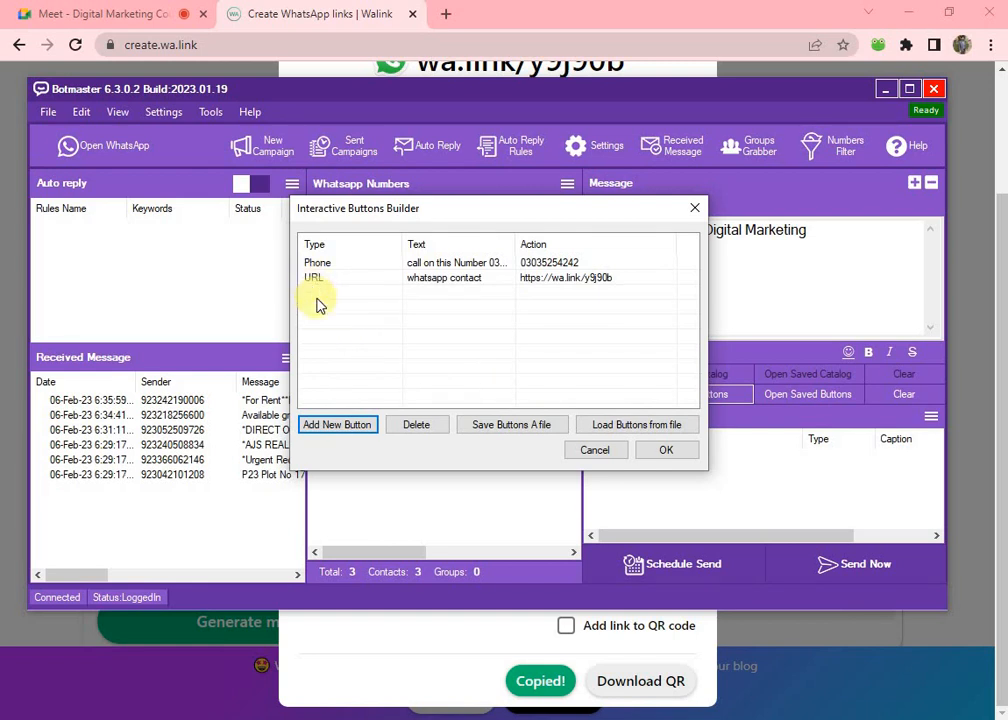
pyautogui.click(349, 436)
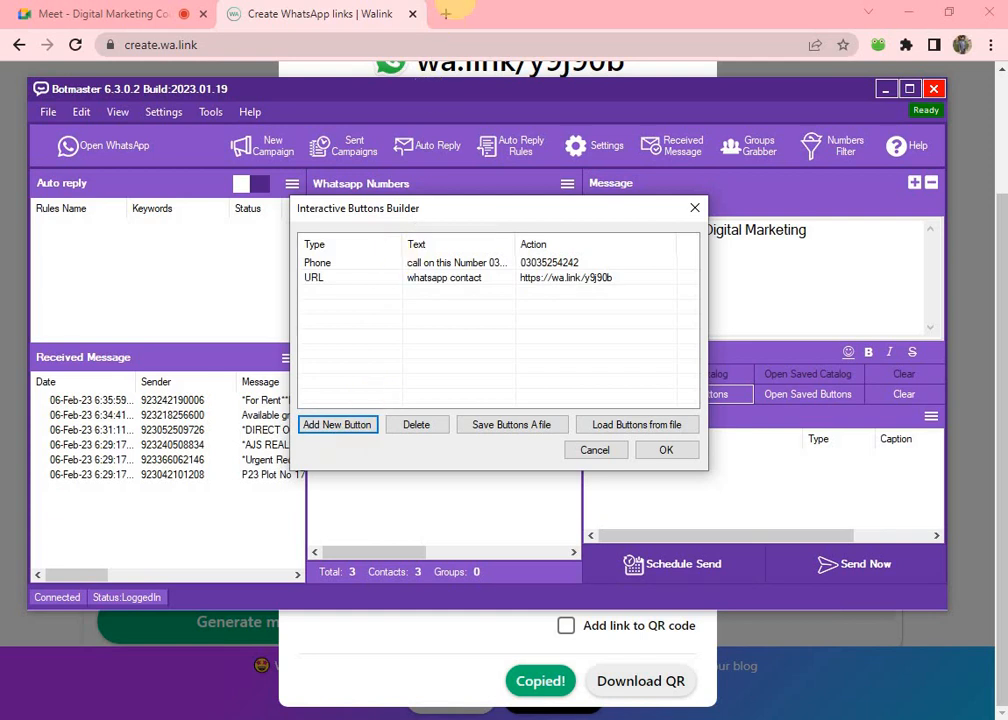
# Open YouTube in a new tab, go to the tutorial channel's home page, and copy its address.
pyautogui.click(446, 14)
pyautogui.write('you')
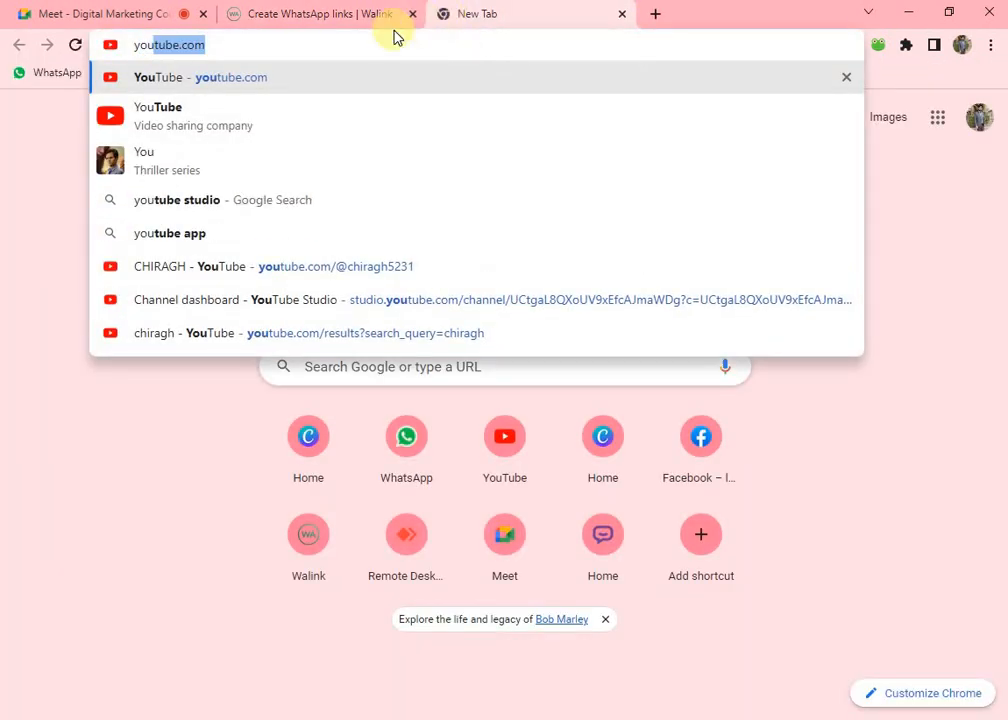
pyautogui.press('Return')
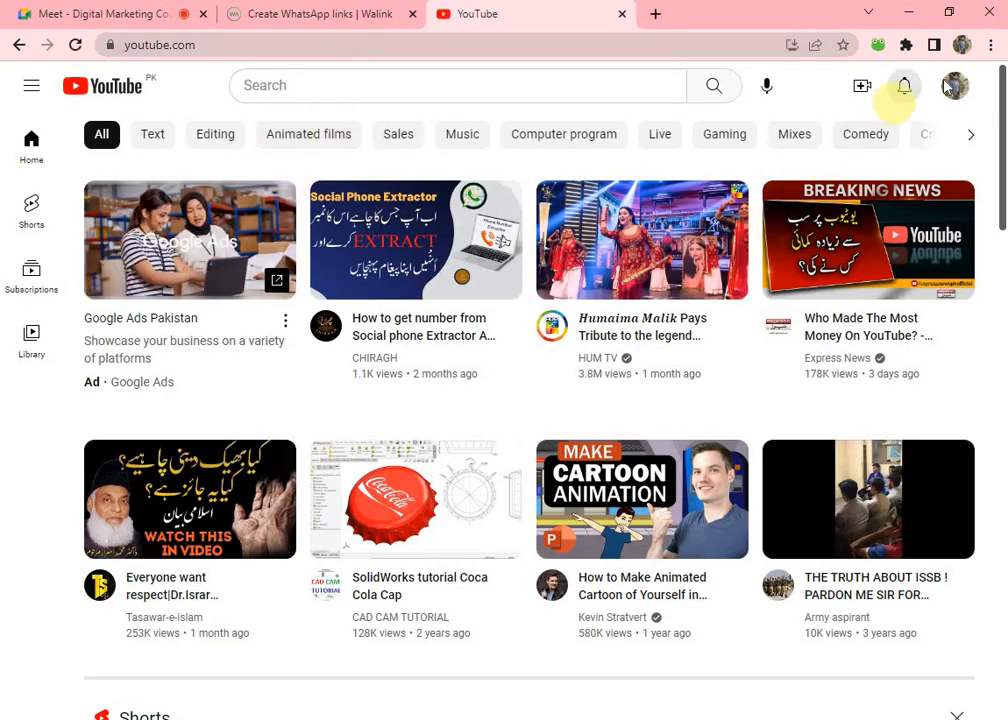
pyautogui.click(322, 332)
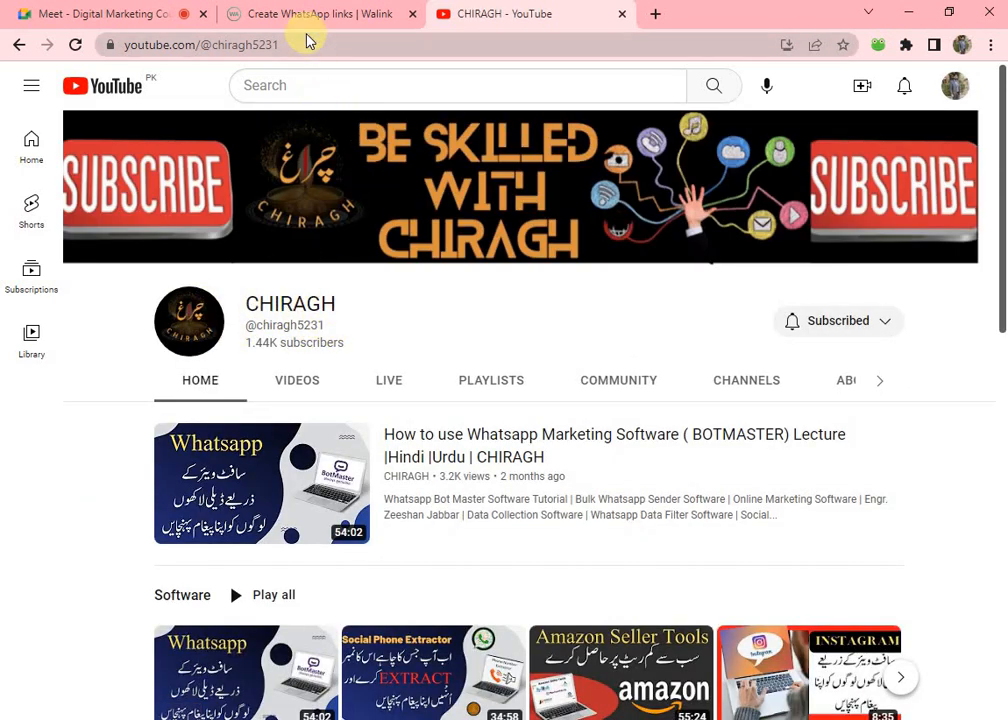
pyautogui.moveTo(305, 44); pyautogui.dragTo(73, 52)
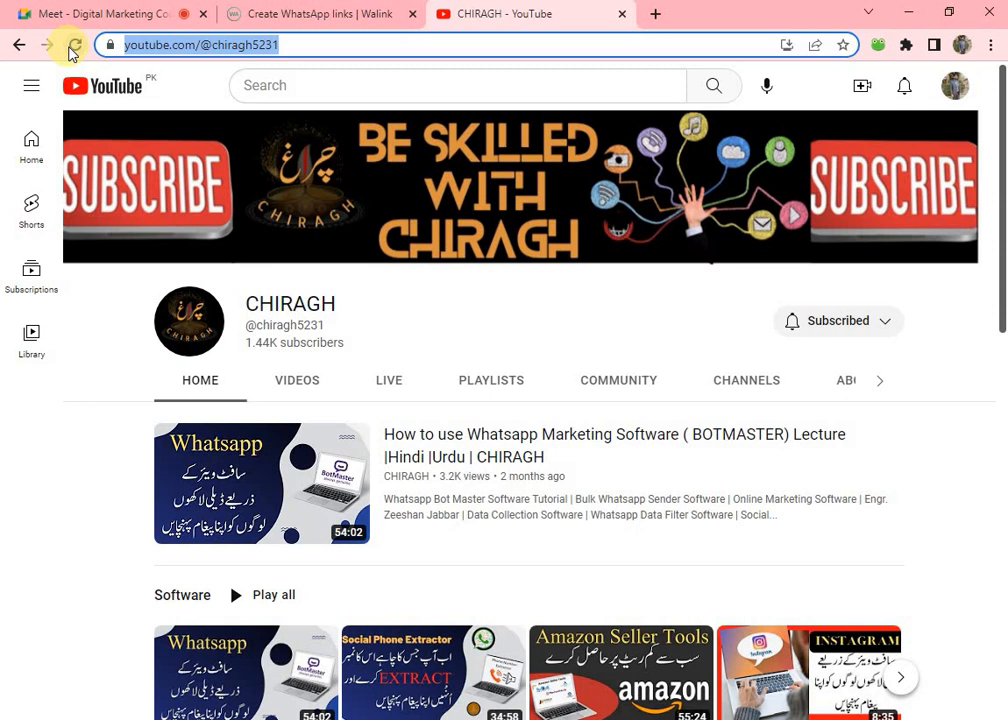
pyautogui.click(876, 5)
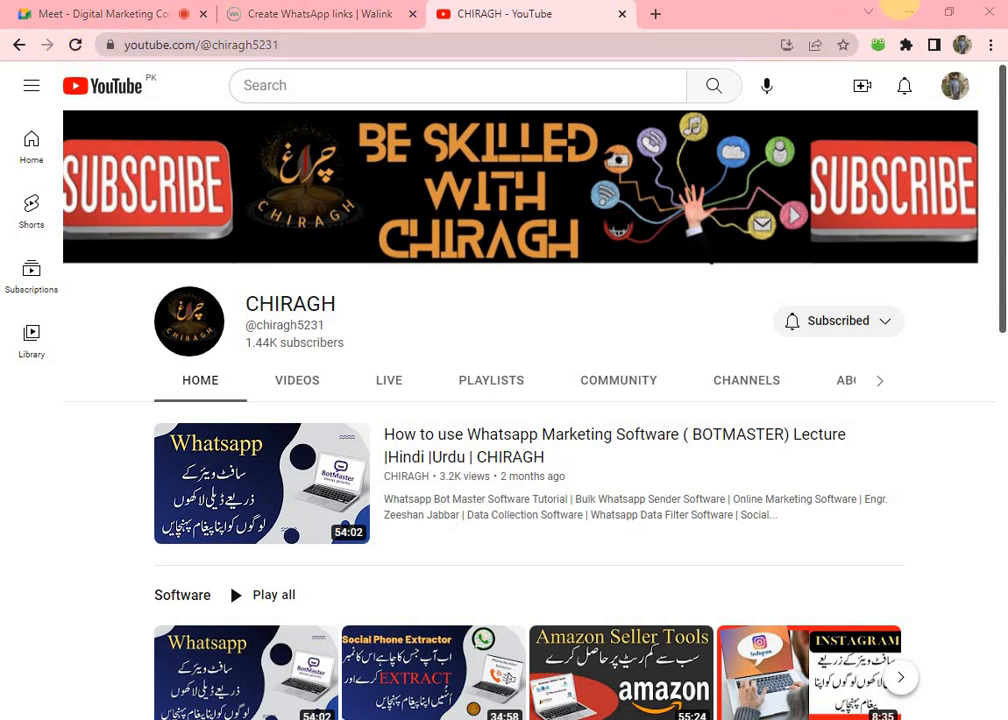
pyautogui.click(905, 14)
# Add a URL button labelled 'Yputube' carrying the pasted YouTube channel address.
pyautogui.click(337, 424)
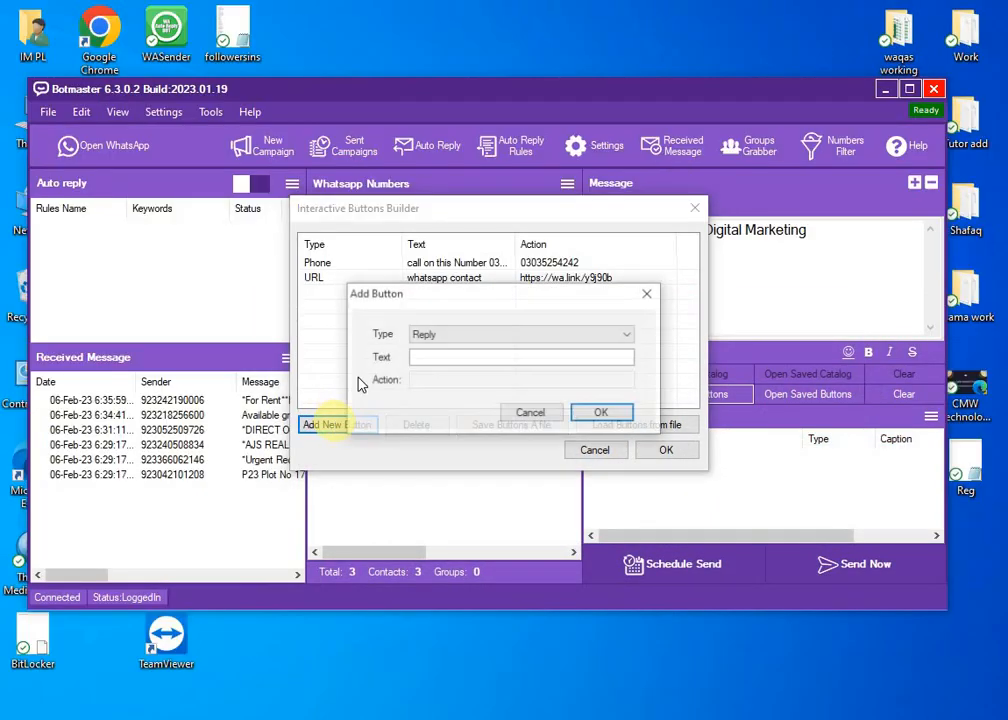
pyautogui.click(513, 337)
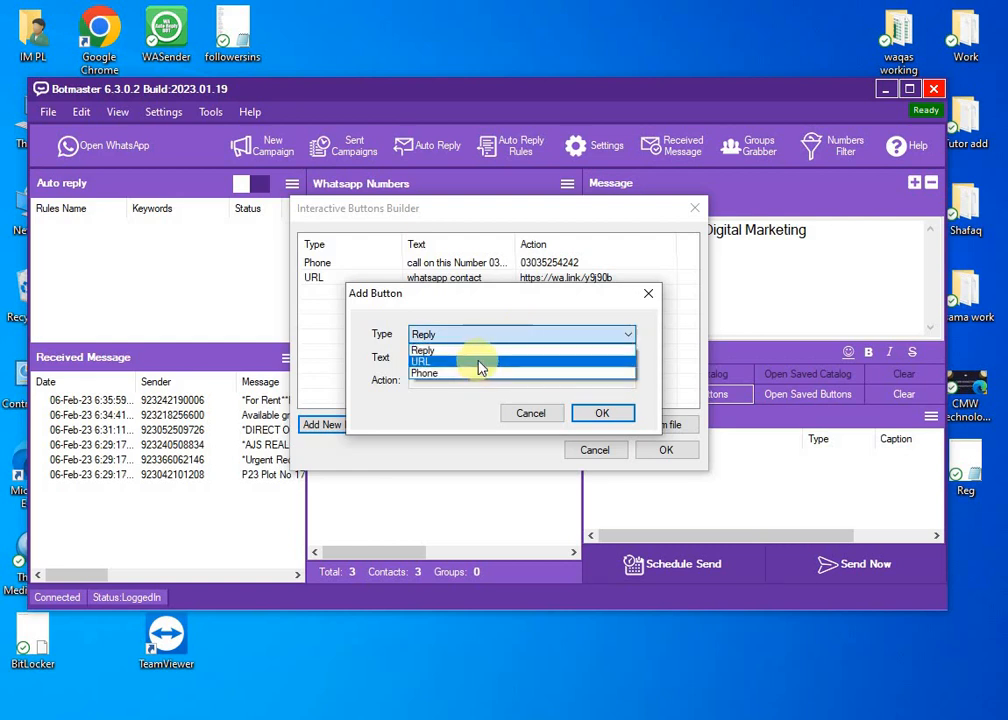
pyautogui.click(480, 362)
pyautogui.click(440, 360)
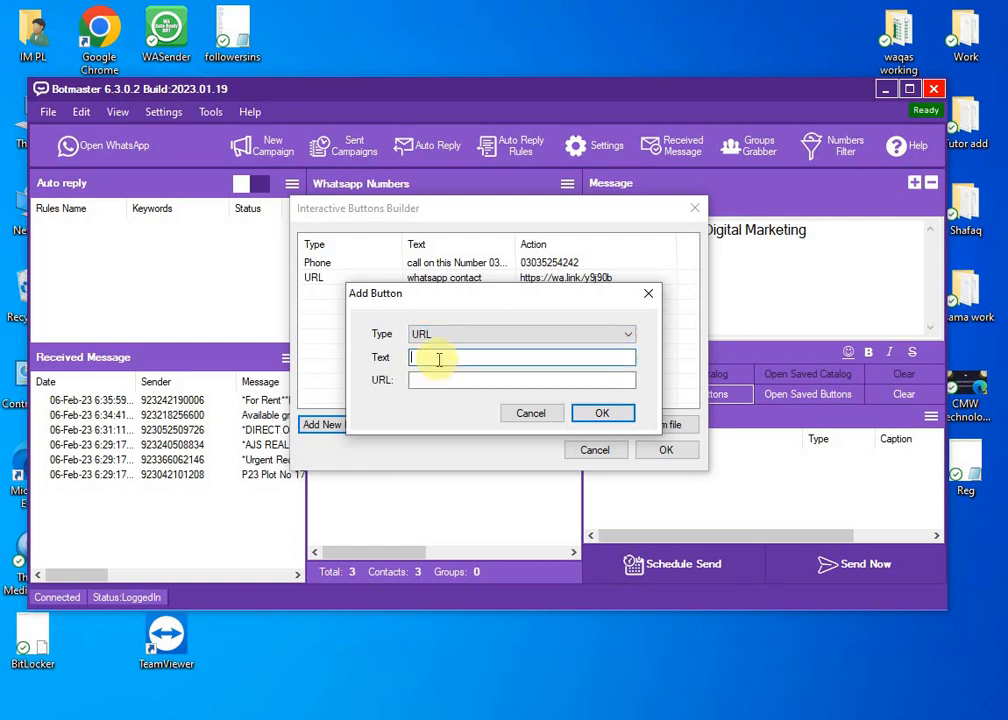
pyautogui.write('Yputube')
pyautogui.click(451, 378)
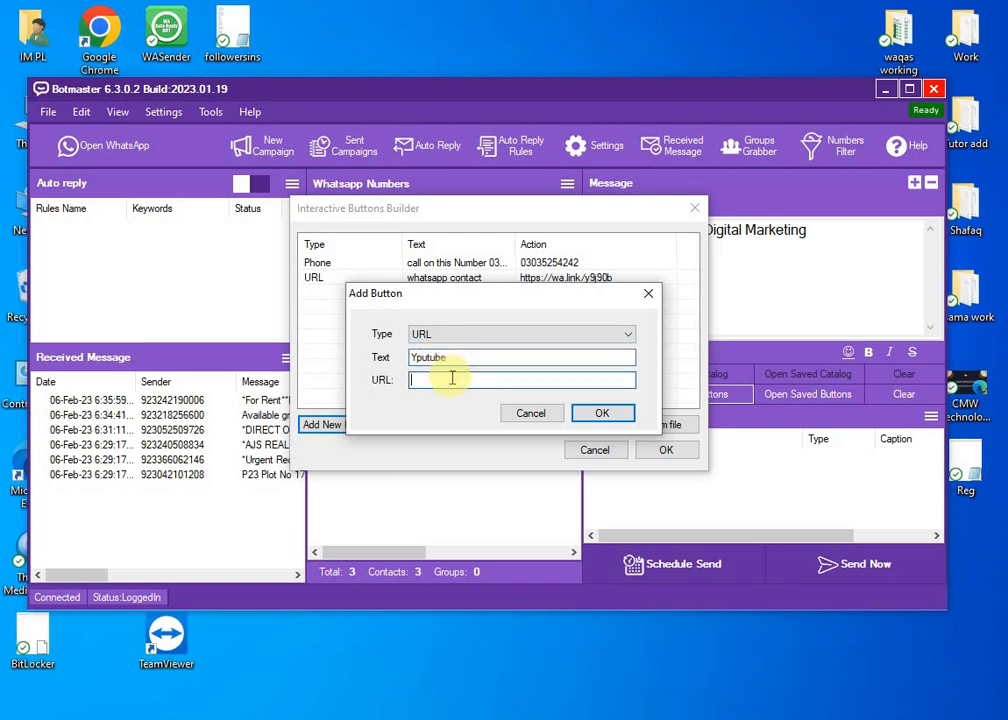
pyautogui.write('https://www.youtube.com/@chiragh6231')
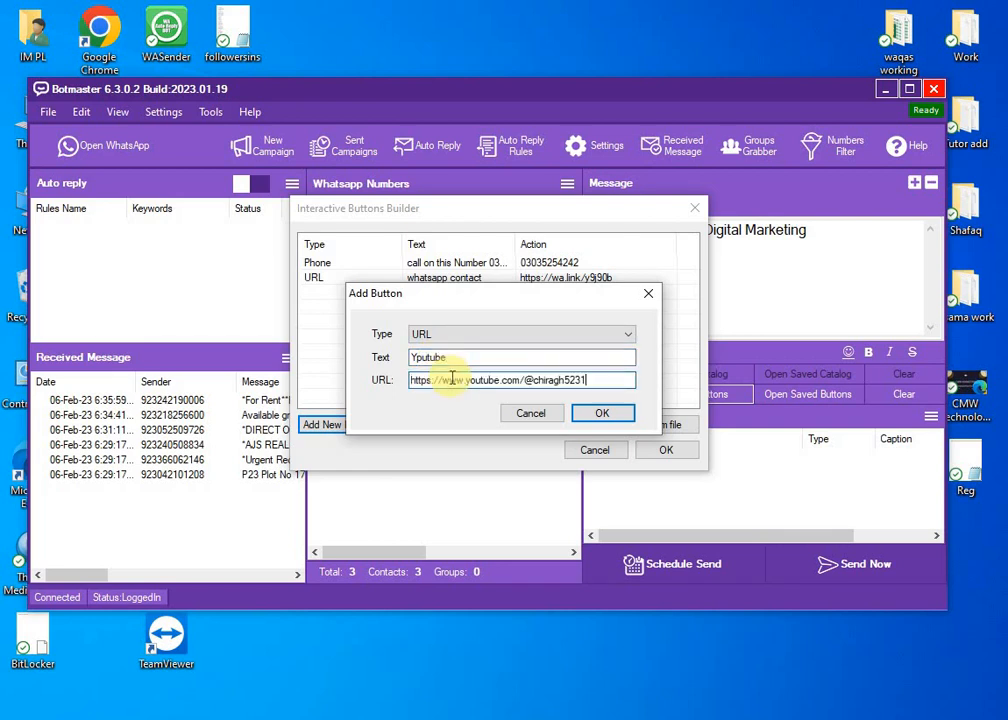
pyautogui.click(602, 413)
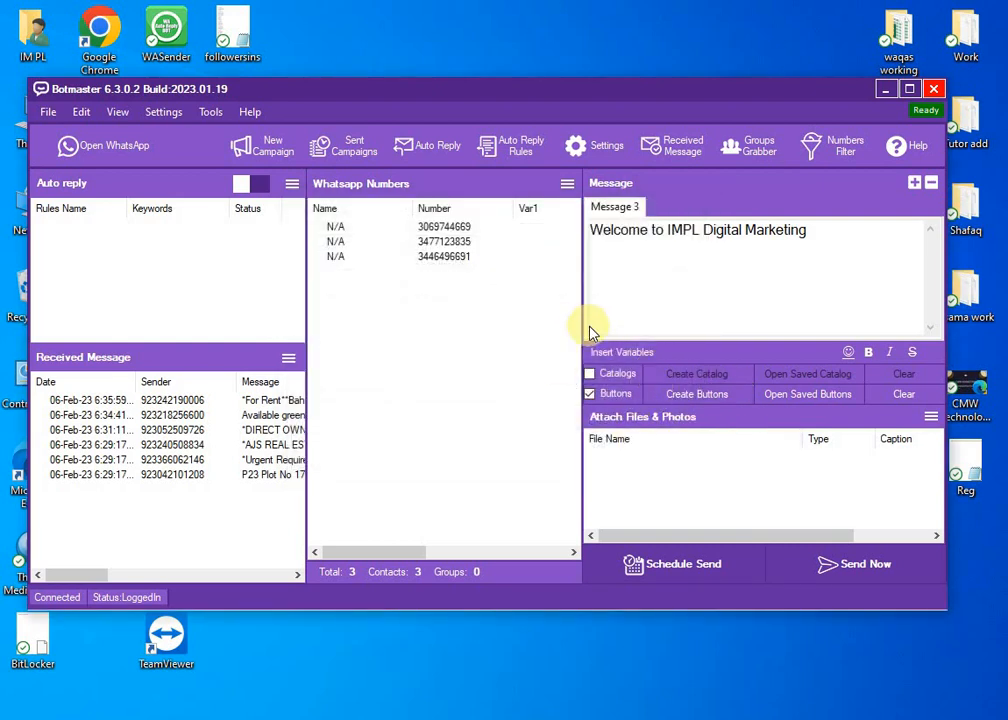
pyautogui.click(929, 418)
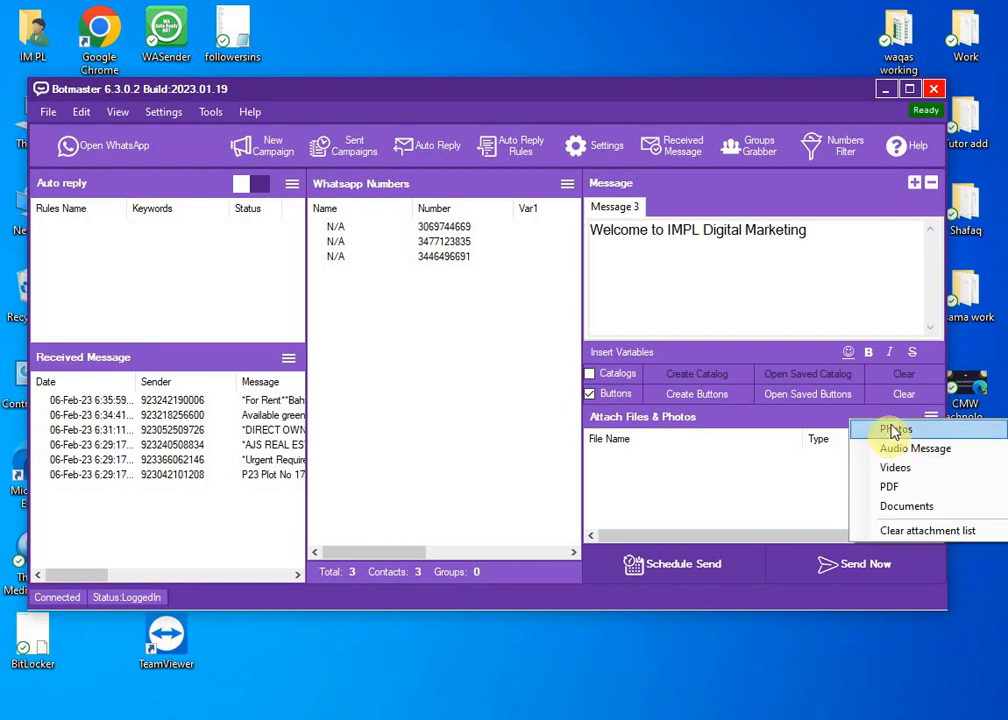
pyautogui.click(893, 436)
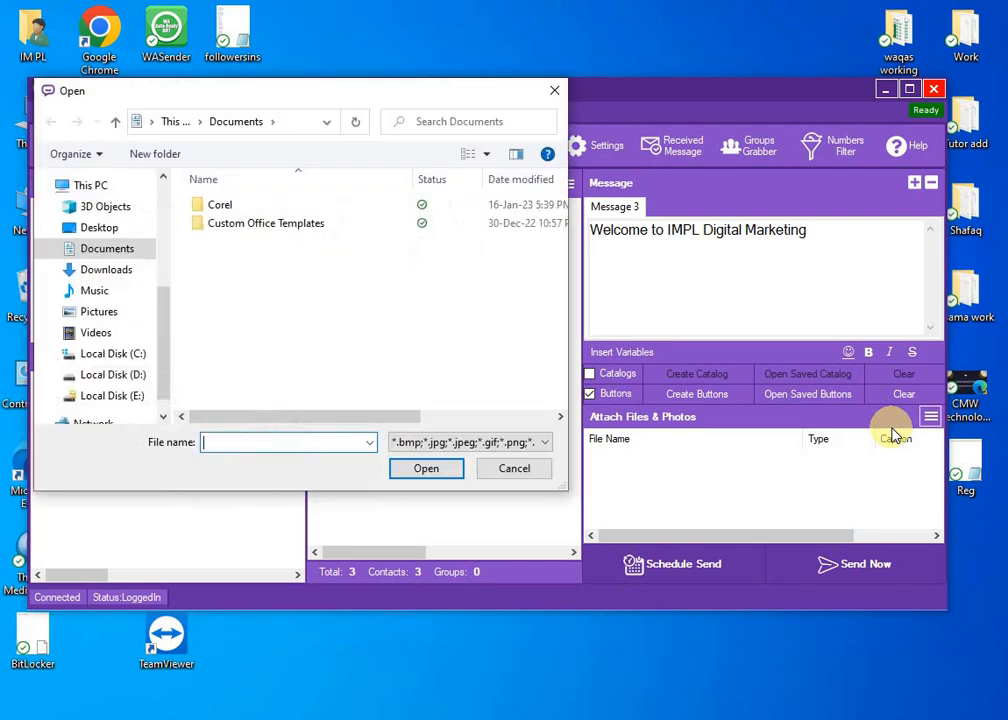
pyautogui.click(100, 269)
pyautogui.click(275, 288)
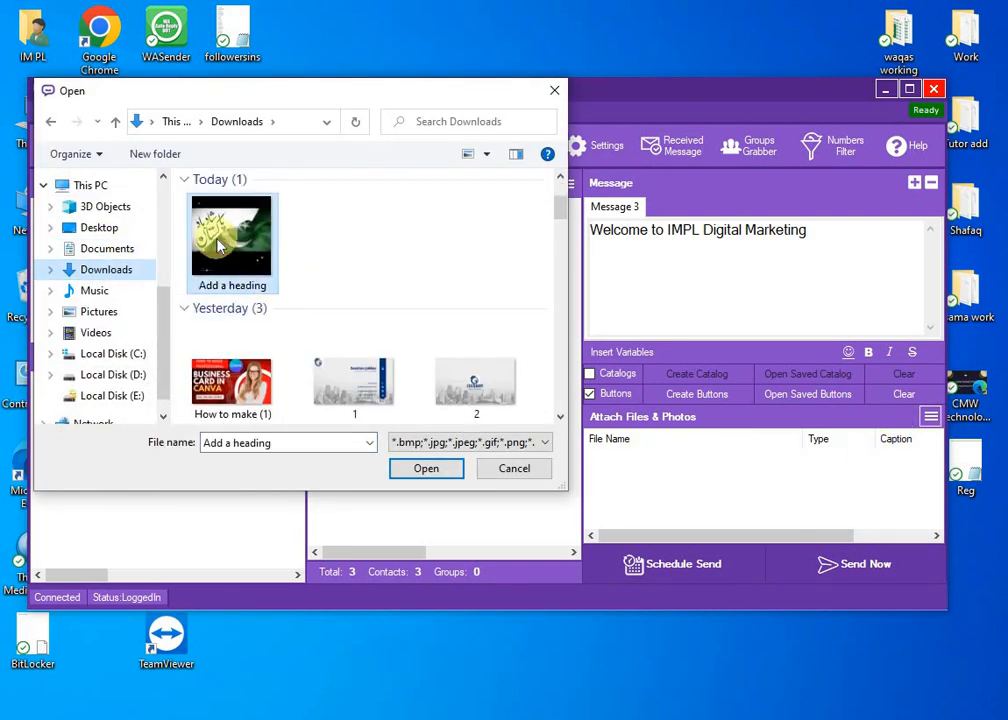
pyautogui.click(426, 470)
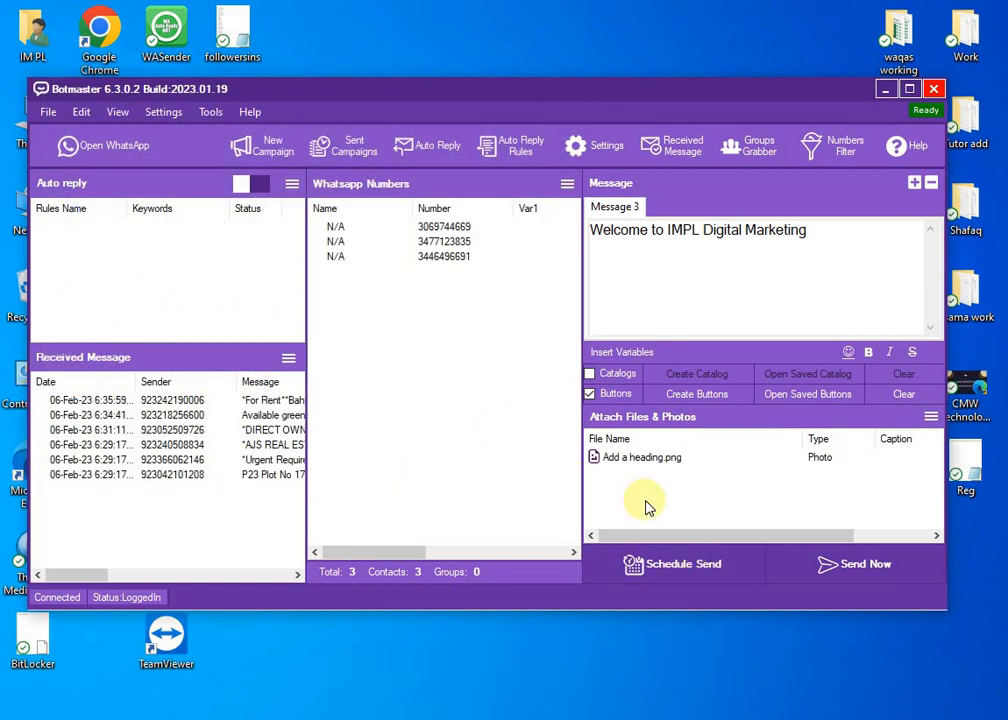
pyautogui.click(929, 416)
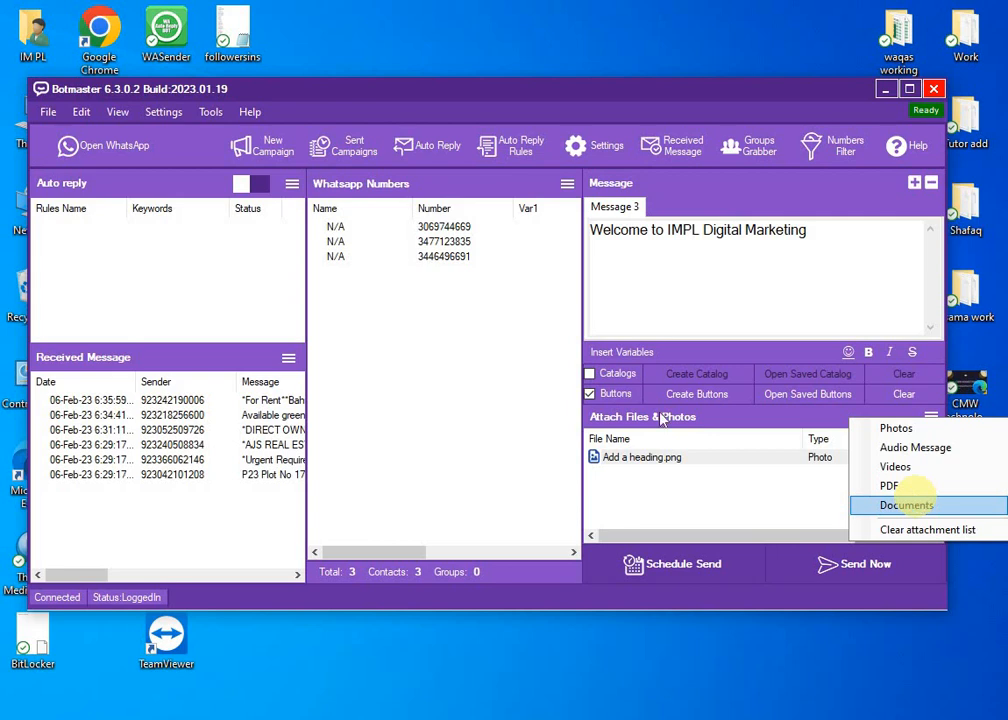
pyautogui.click(507, 344)
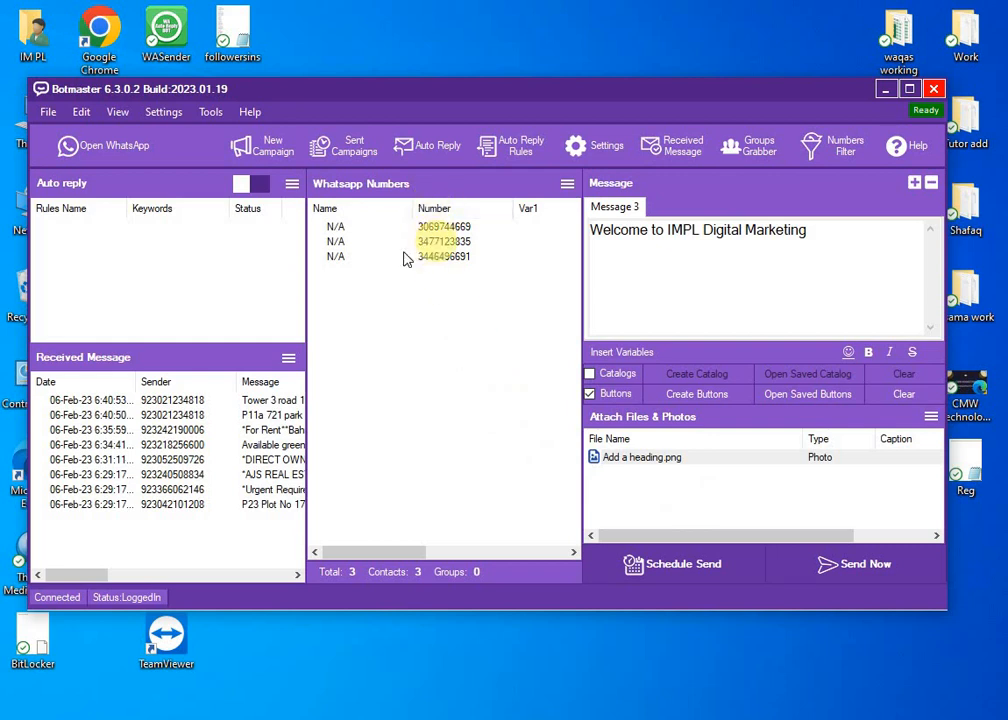
# Prefix all three WhatsApp numbers with country code 92.
pyautogui.click(567, 186)
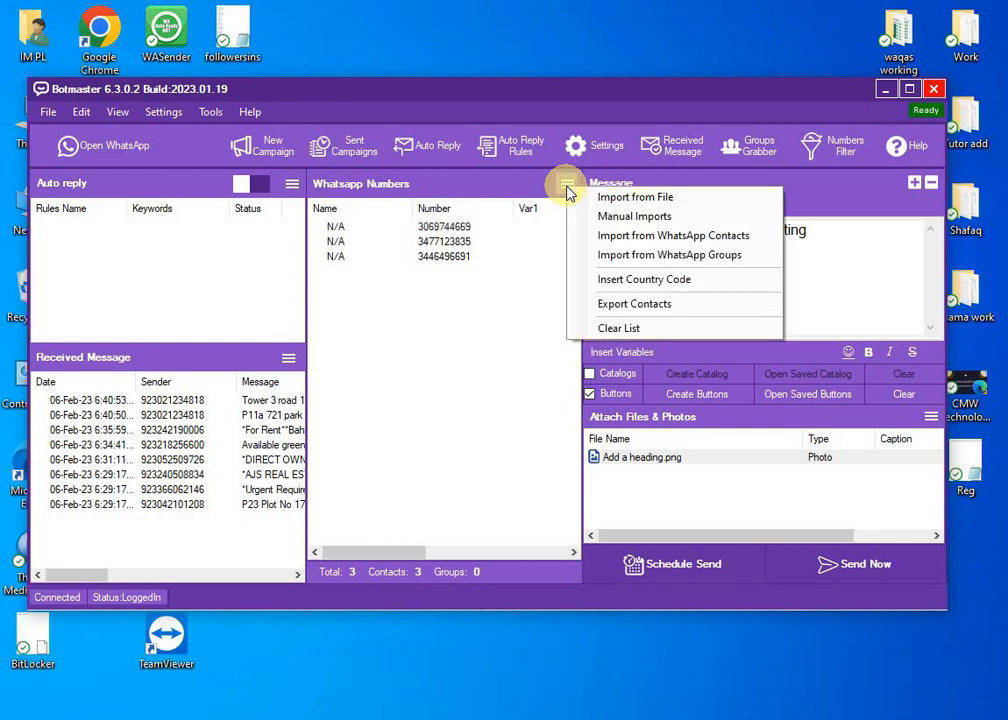
pyautogui.click(624, 285)
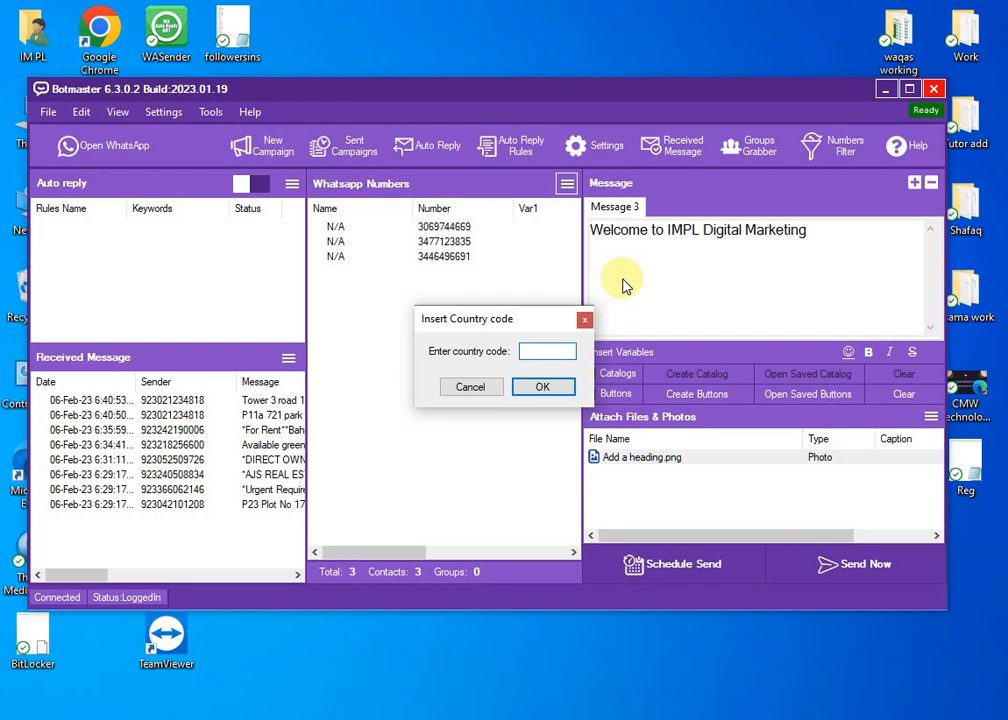
pyautogui.write('92')
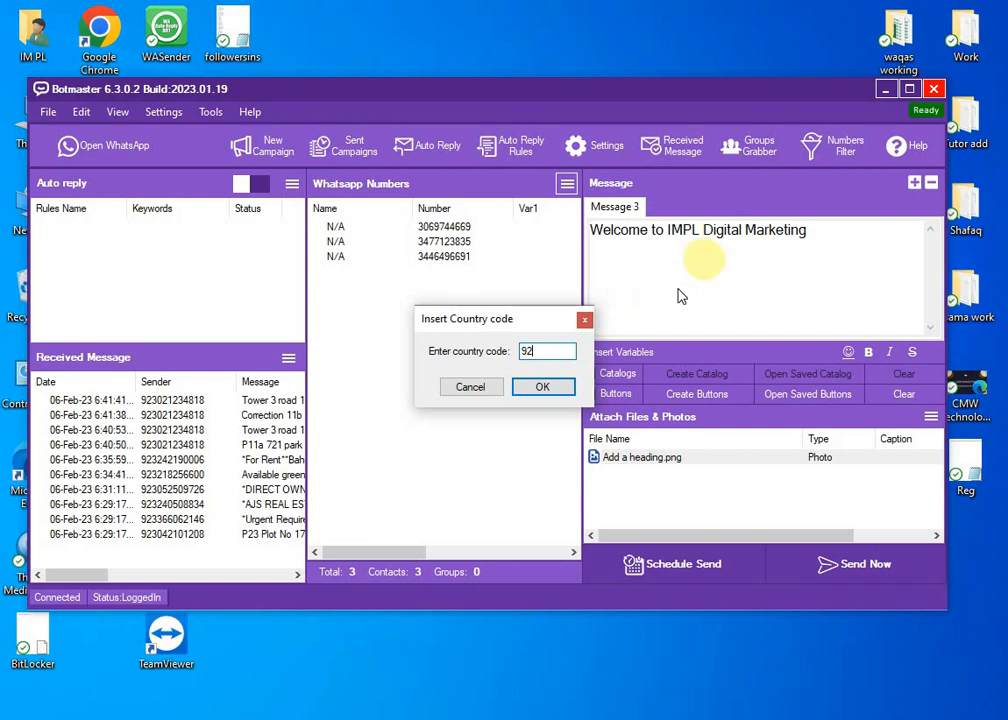
pyautogui.click(538, 386)
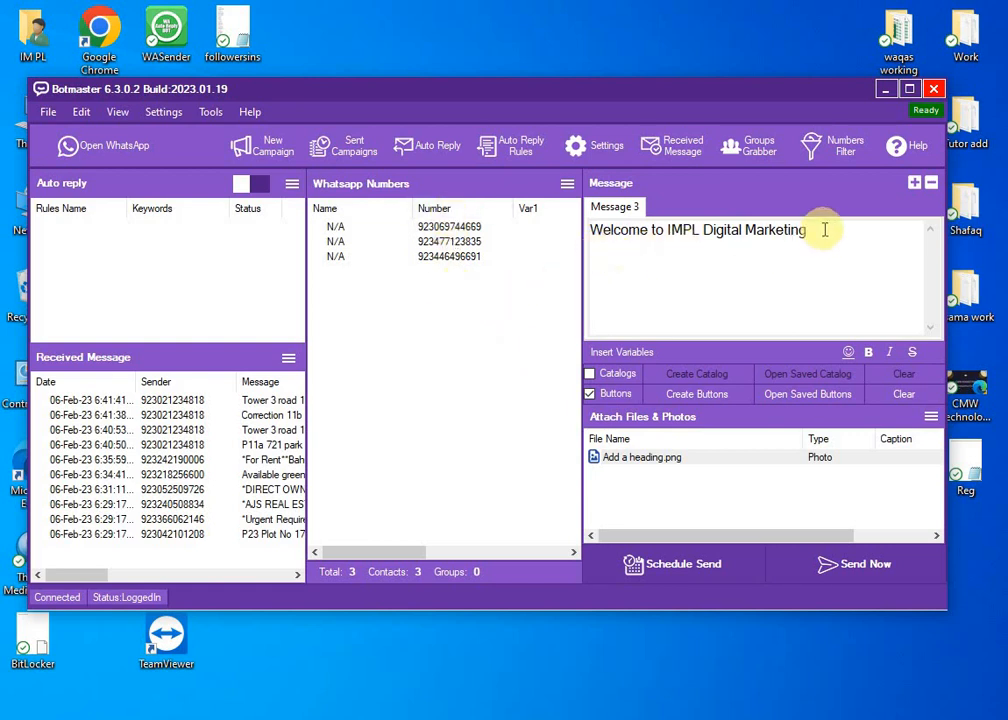
# Start sending the campaign with Send Now to bring up the Sending Mode choice.
pyautogui.moveTo(823, 228); pyautogui.dragTo(785, 231)
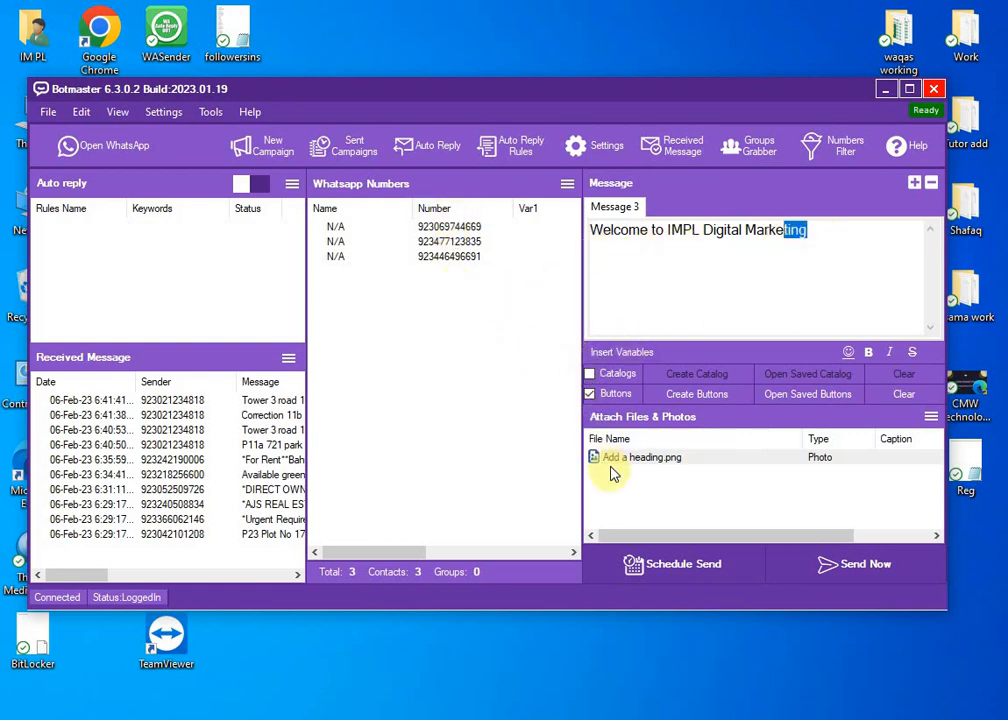
pyautogui.click(815, 563)
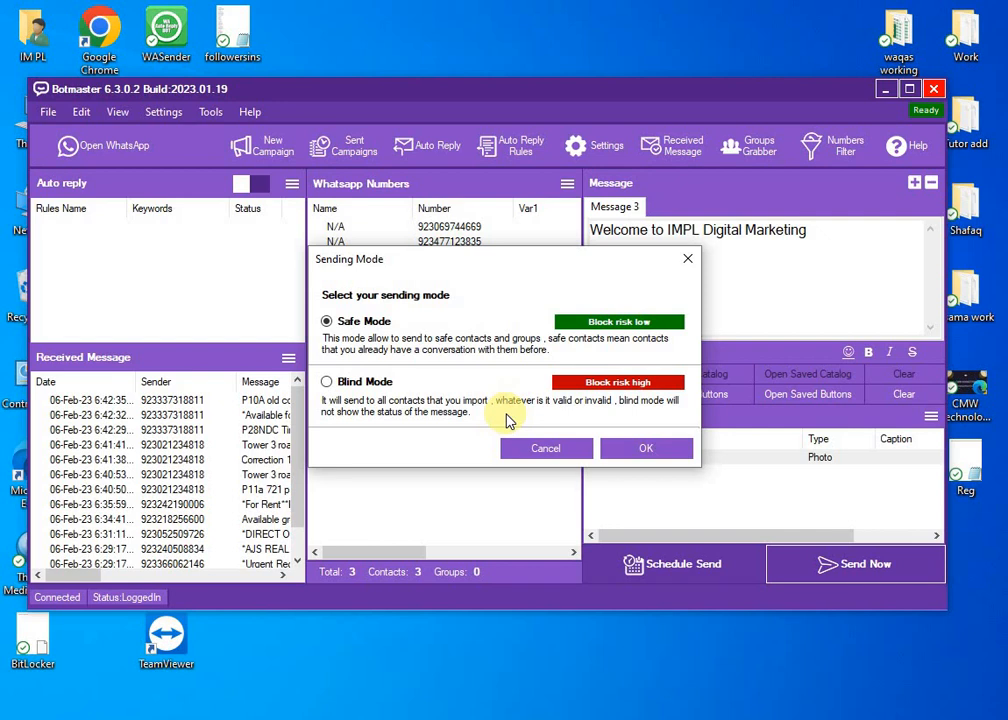
# Send the campaign in Blind Mode to all three numbers until 3/3 complete.
pyautogui.click(326, 385)
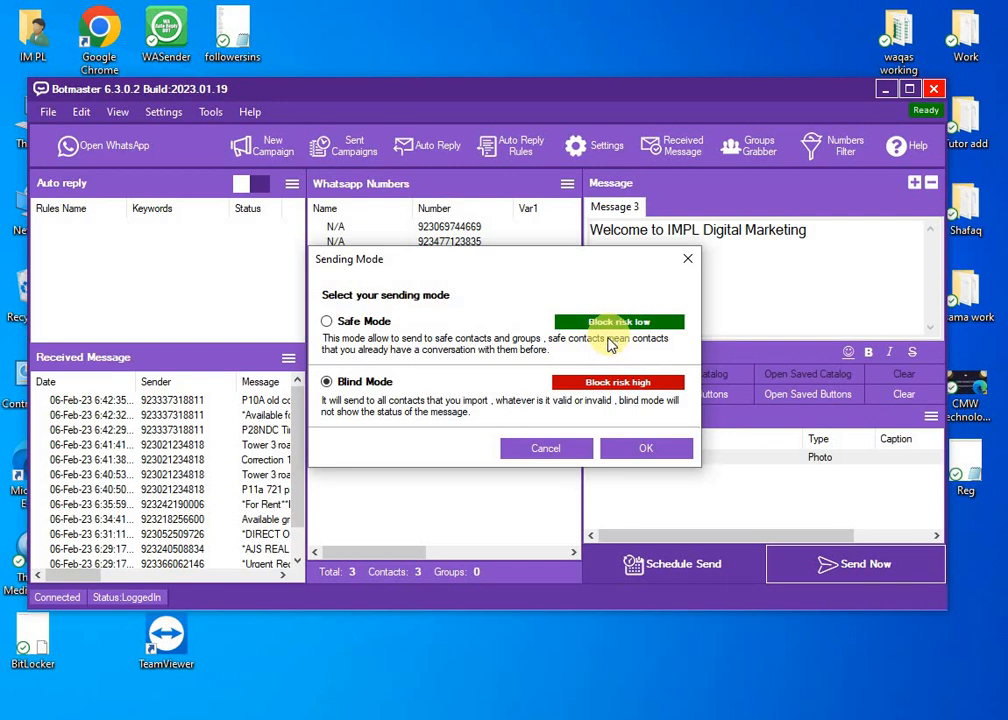
pyautogui.click(637, 459)
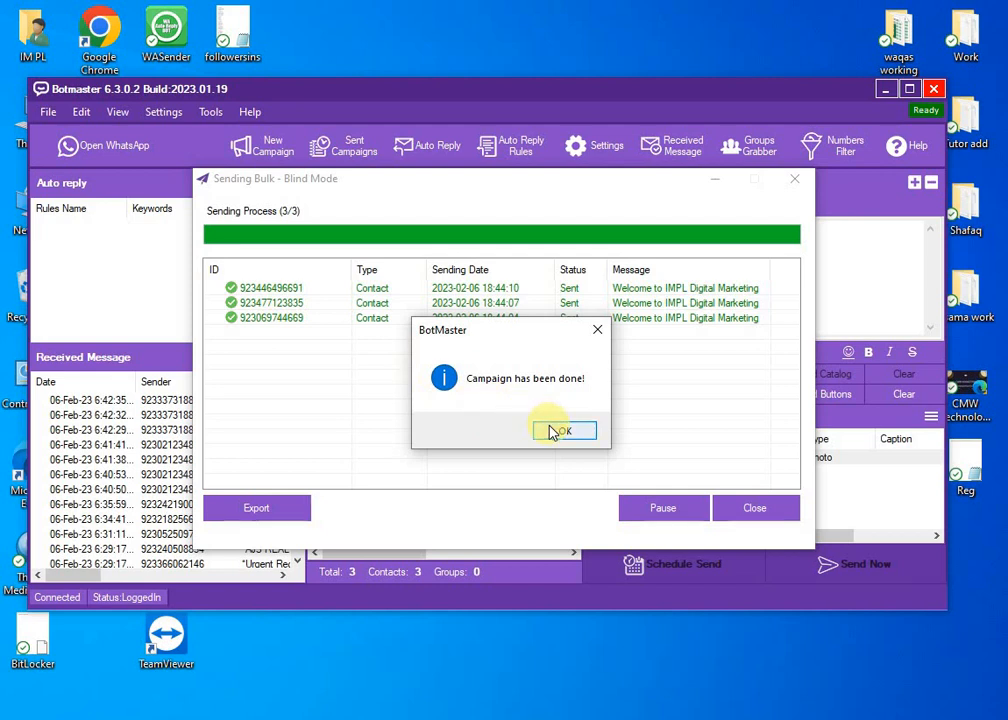
# Dismiss 'Campaign has been done!' and close the Sending Bulk report window.
pyautogui.click(552, 430)
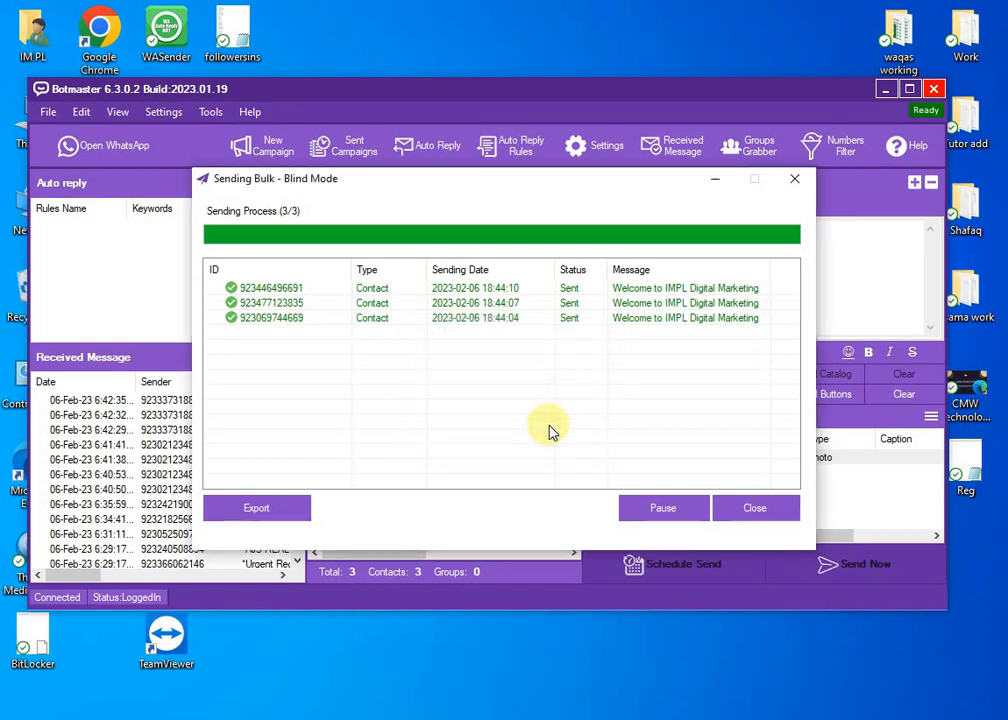
pyautogui.click(787, 184)
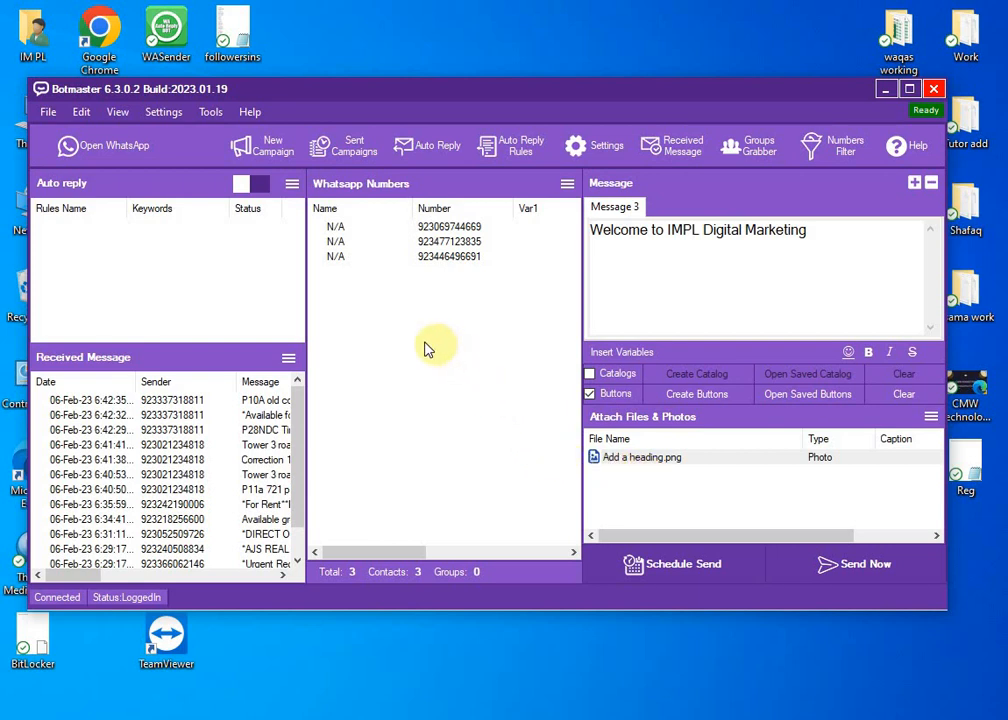
# Launch WhatsApp and open a campaign recipient's chat.
pyautogui.click(107, 158)
pyautogui.moveTo(535, 142); pyautogui.dragTo(669, 95)
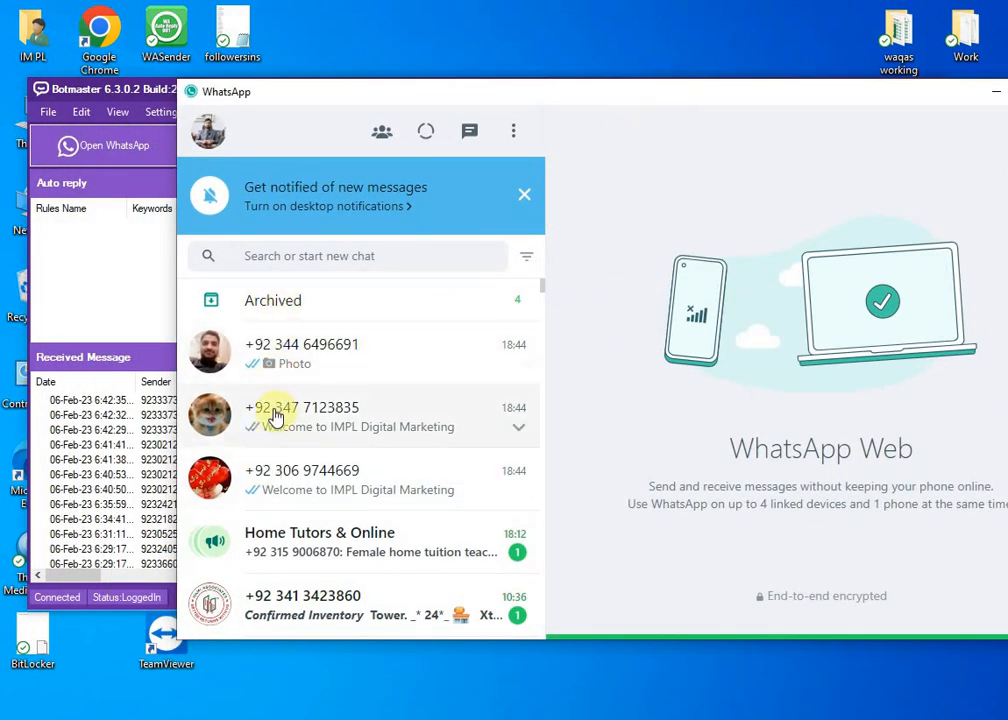
pyautogui.click(276, 474)
pyautogui.moveTo(558, 95); pyautogui.dragTo(338, 82)
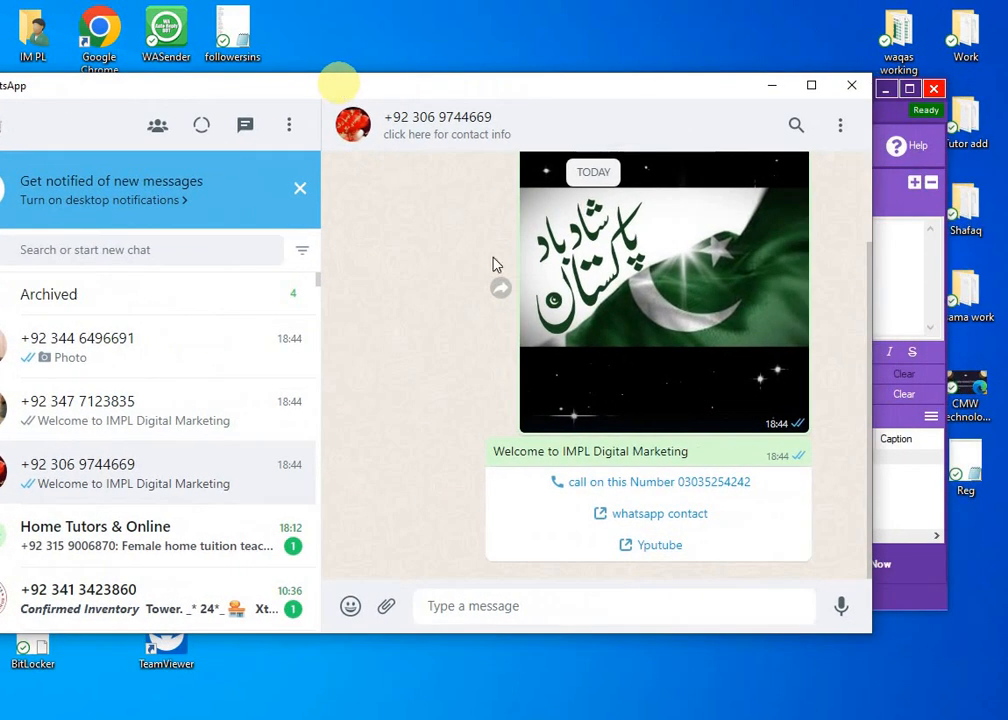
# Inspect the received flag photo, welcome text and call, contact and YouTube buttons.
pyautogui.scroll(3, 500, 265)
pyautogui.scroll(-2, 510, 330)
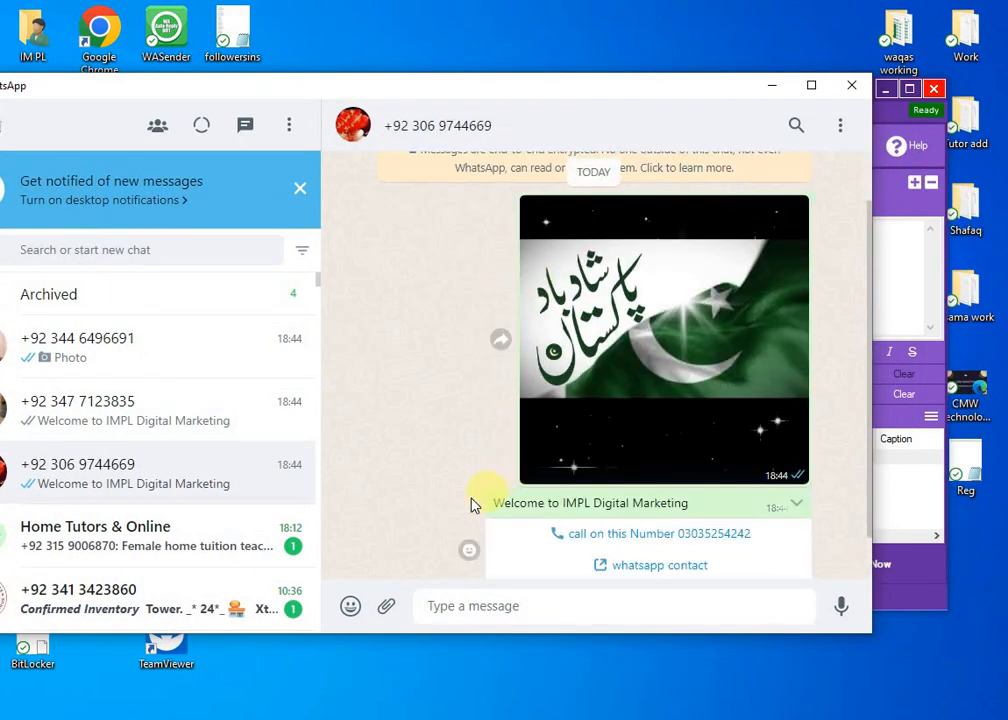
pyautogui.moveTo(474, 505); pyautogui.dragTo(709, 508)
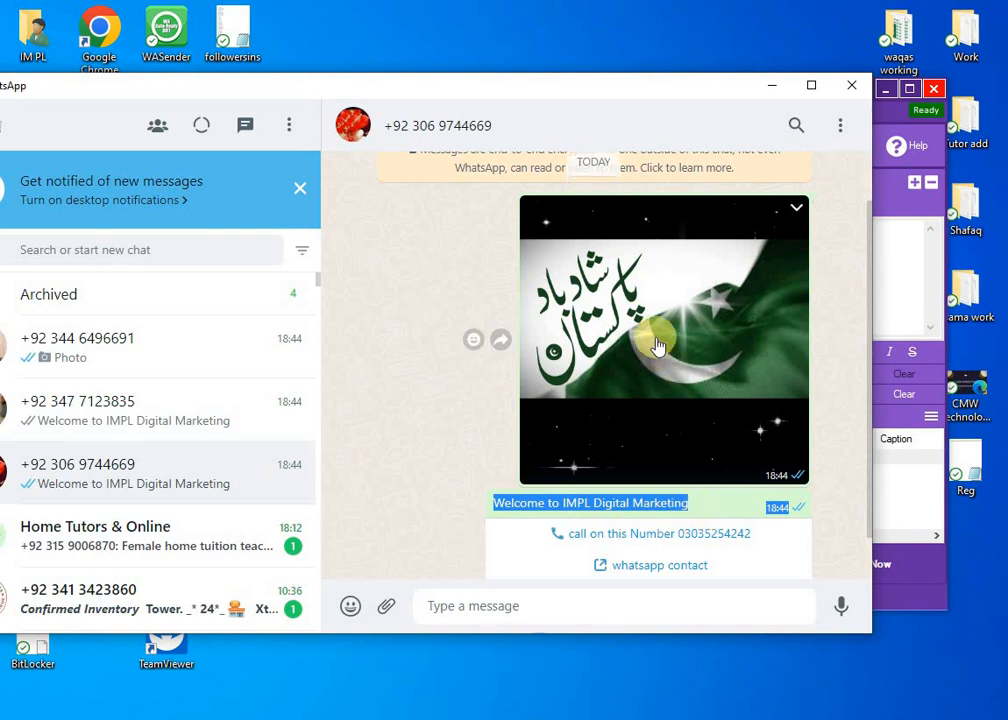
pyautogui.scroll(-1, 655, 340)
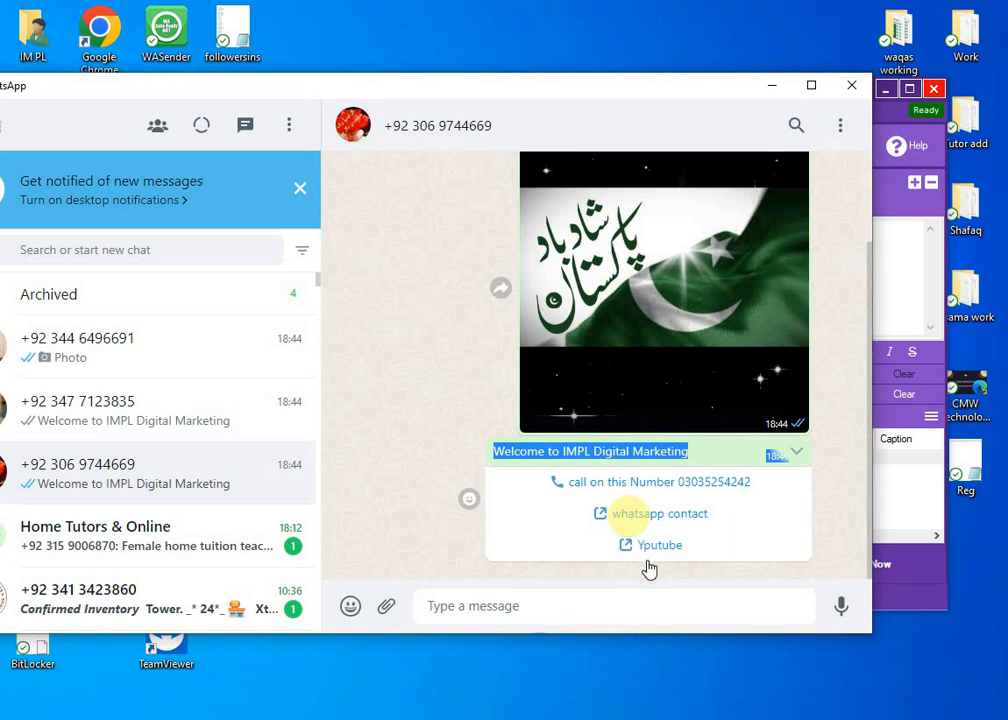
pyautogui.click(844, 87)
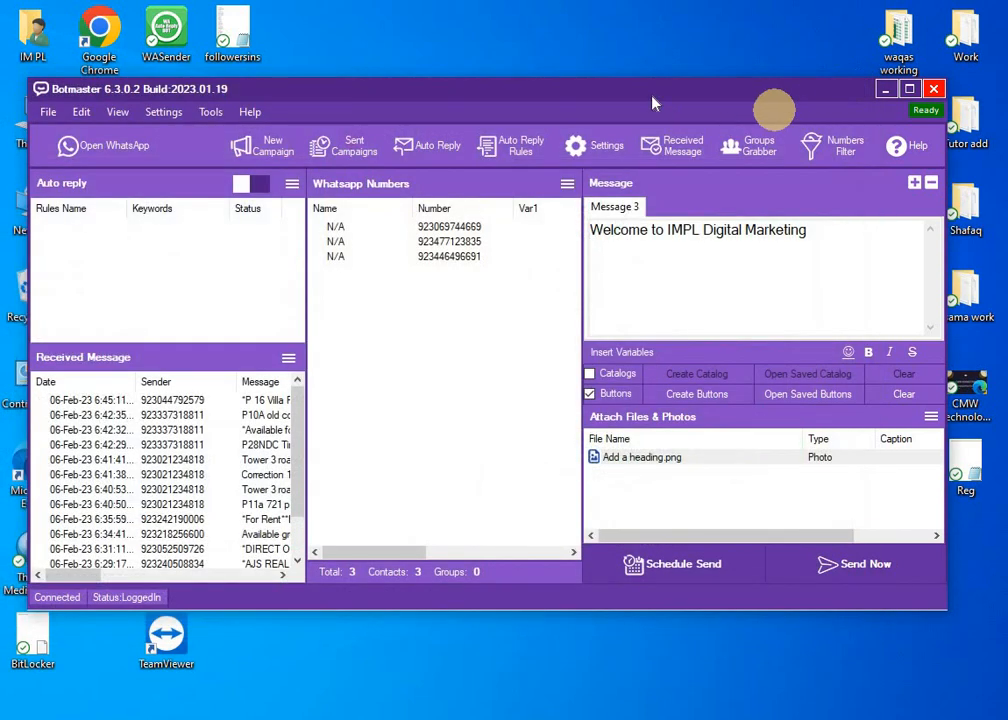
pyautogui.moveTo(550, 96); pyautogui.dragTo(578, 84)
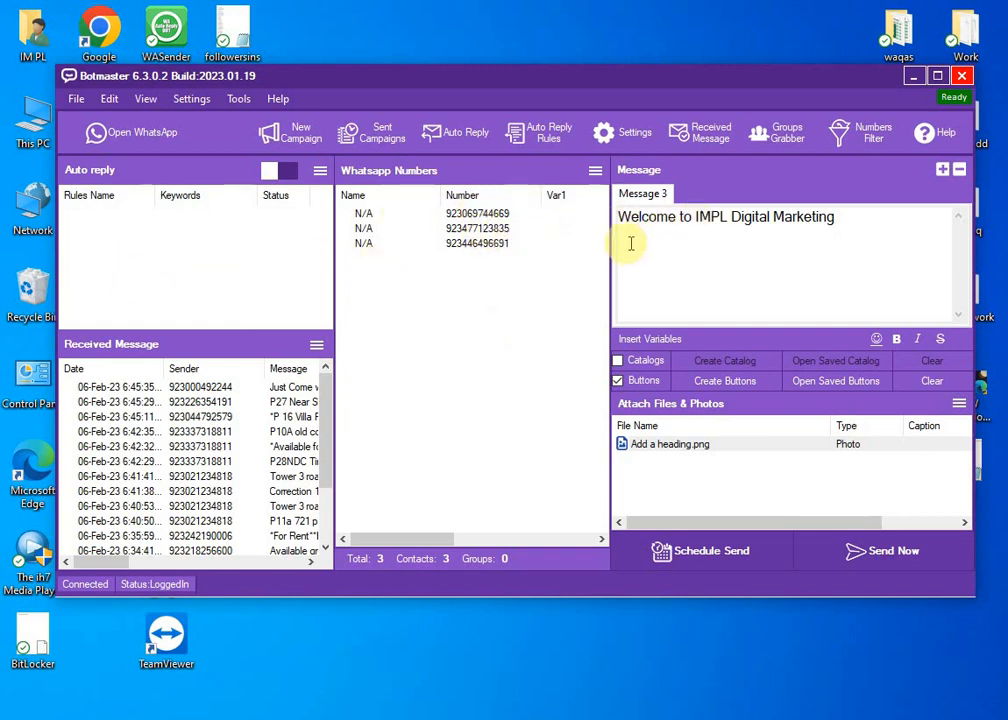
pyautogui.moveTo(632, 240); pyautogui.dragTo(786, 238)
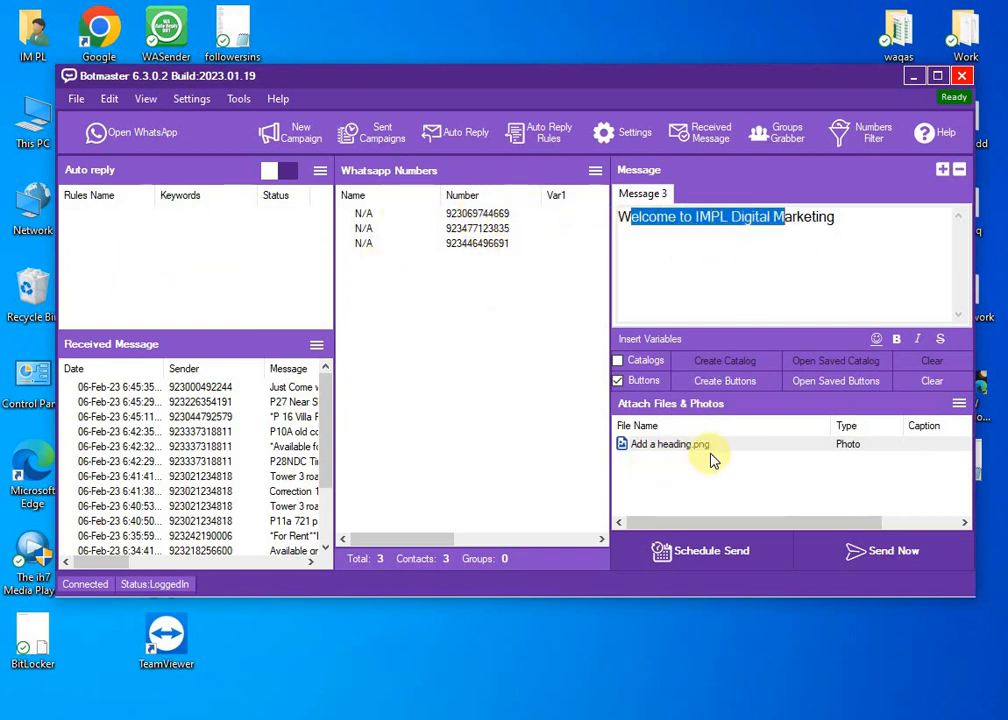